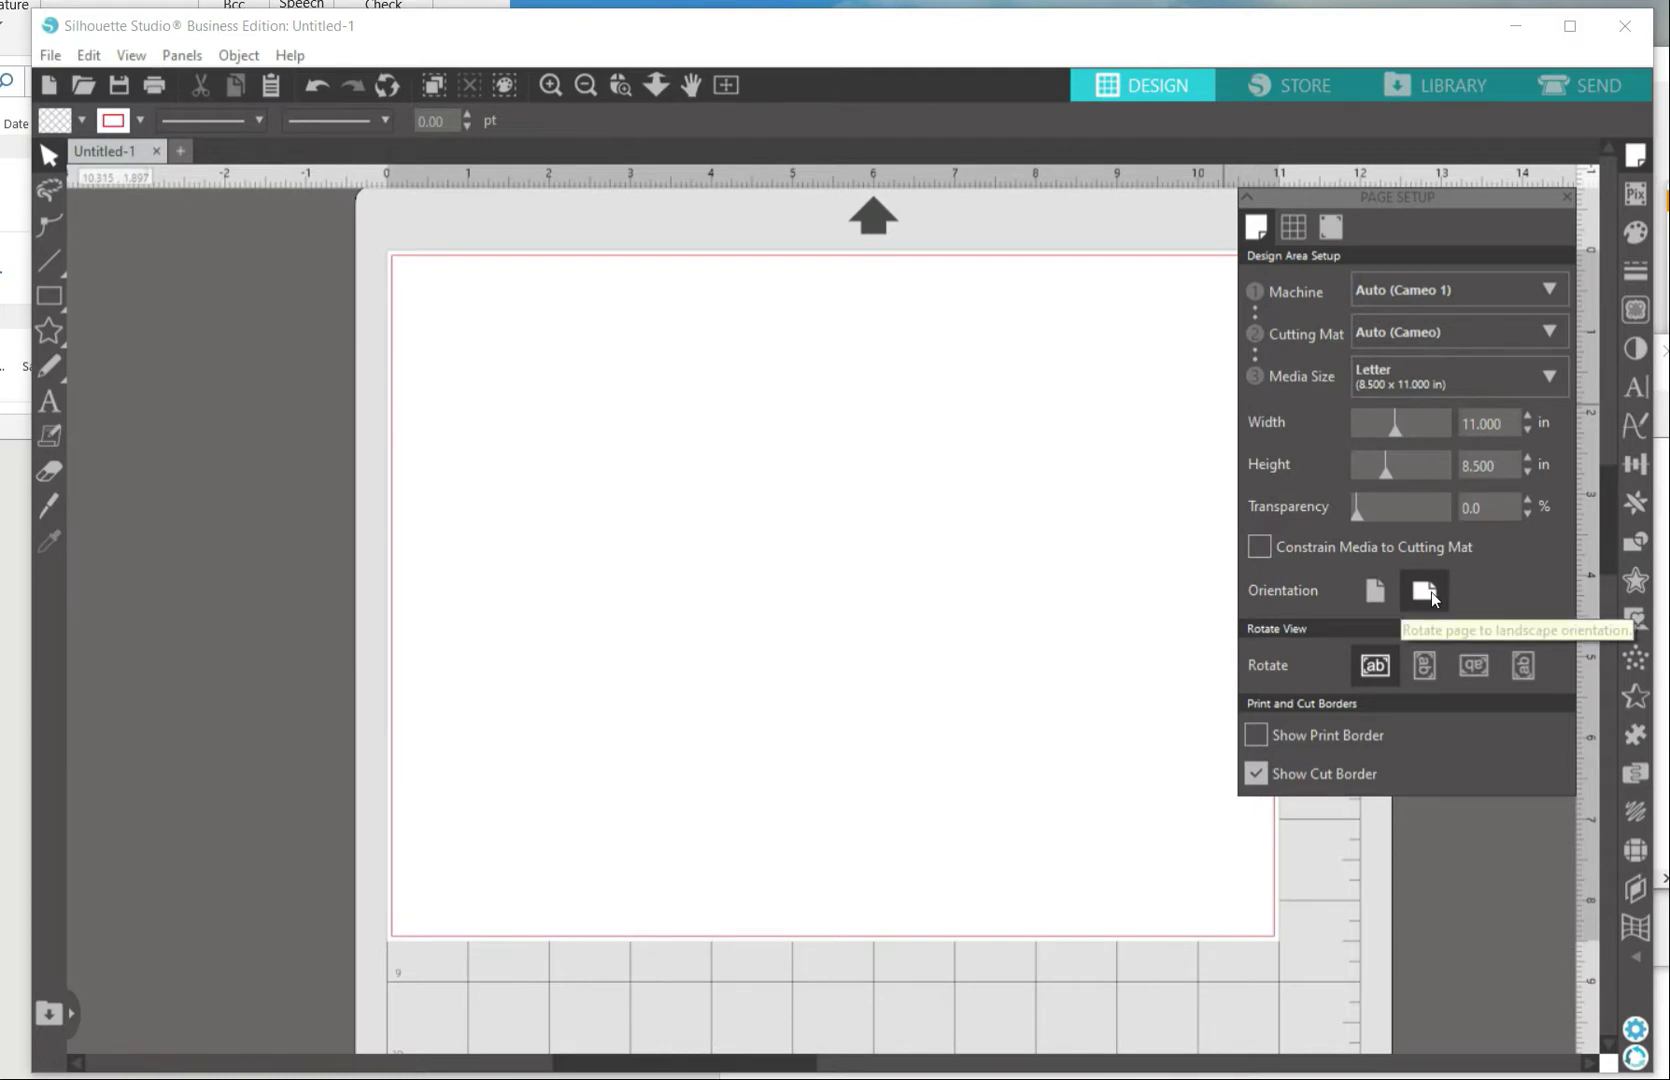
Step: Open the 20oz-TAPER2-Alexis design from the JBDS folder
click(84, 86)
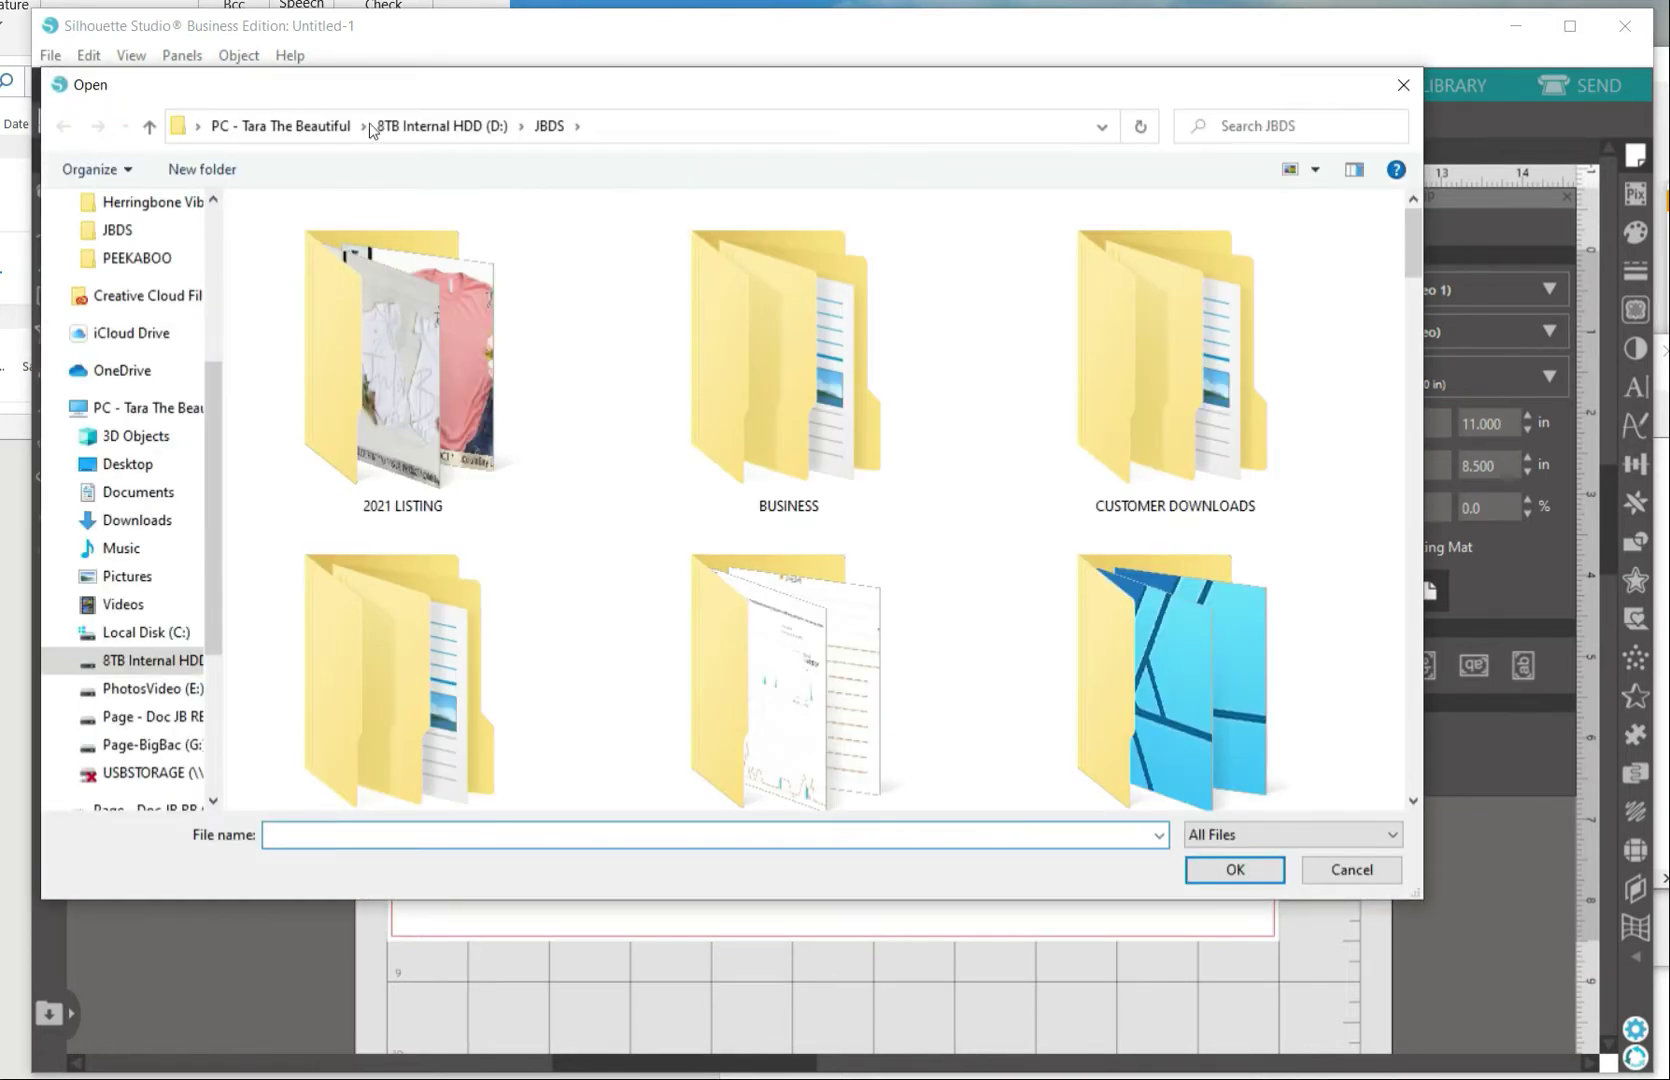
scroll(760, 360, down, 10)
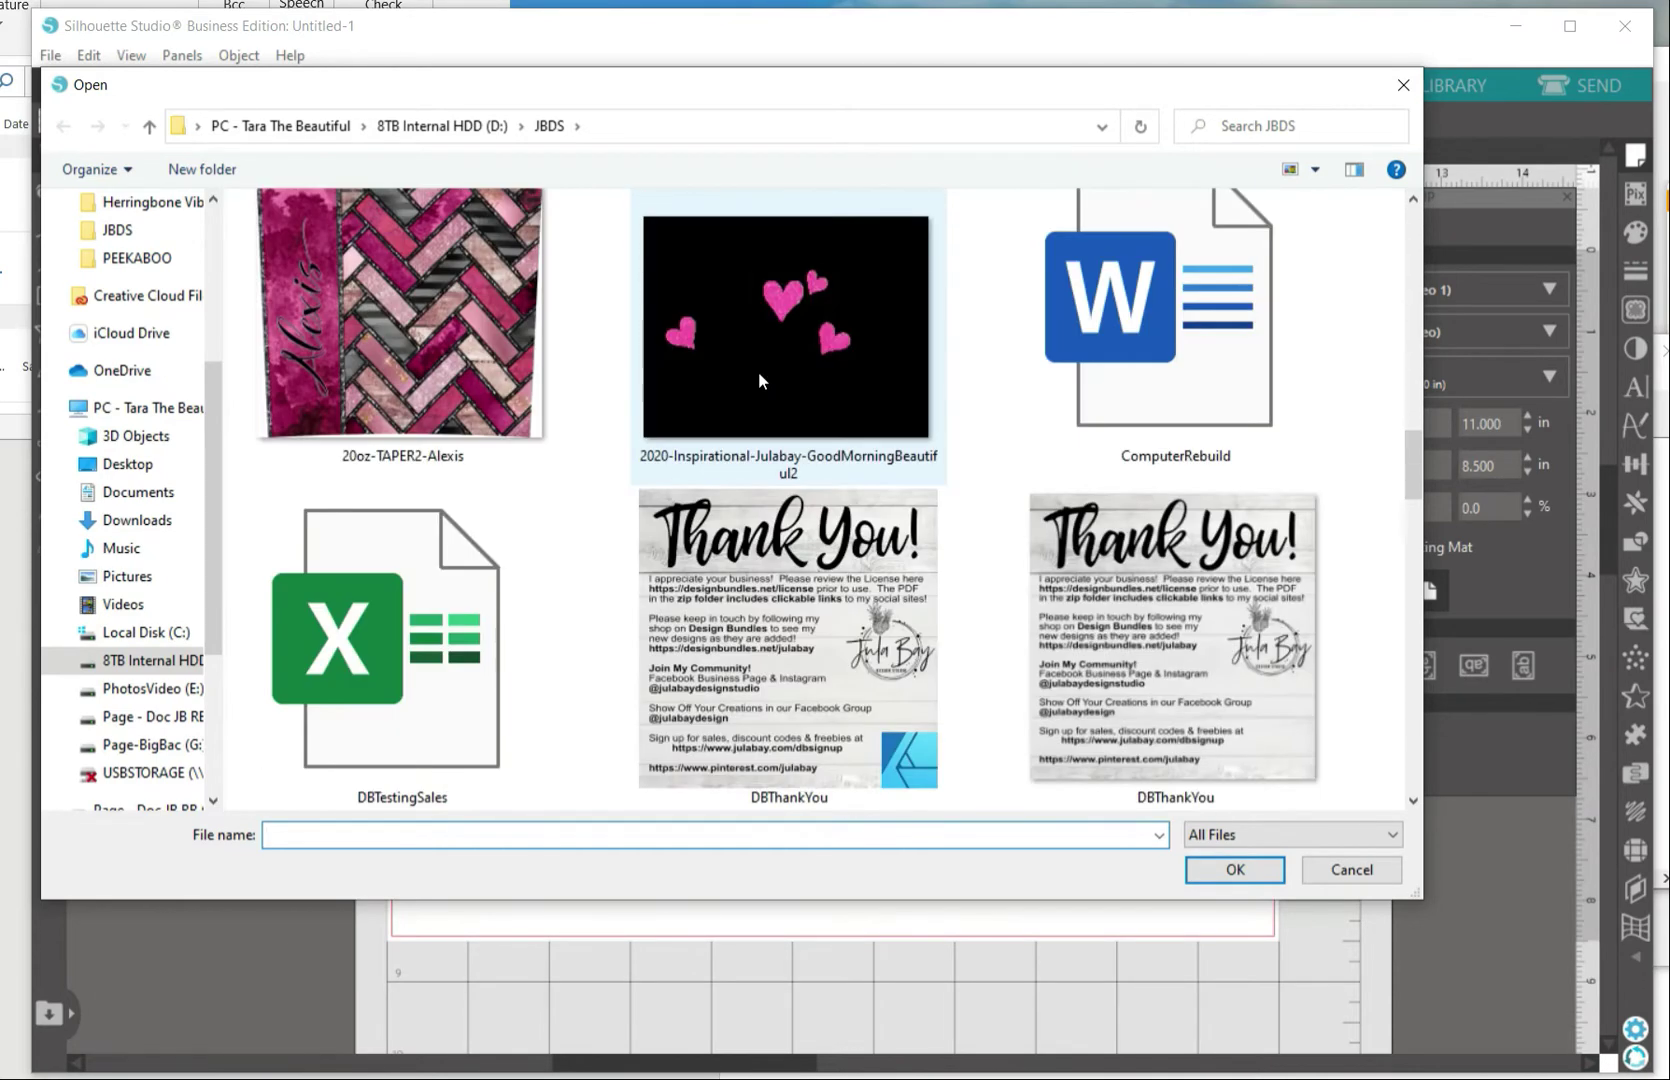
scroll(758, 371, up, 3)
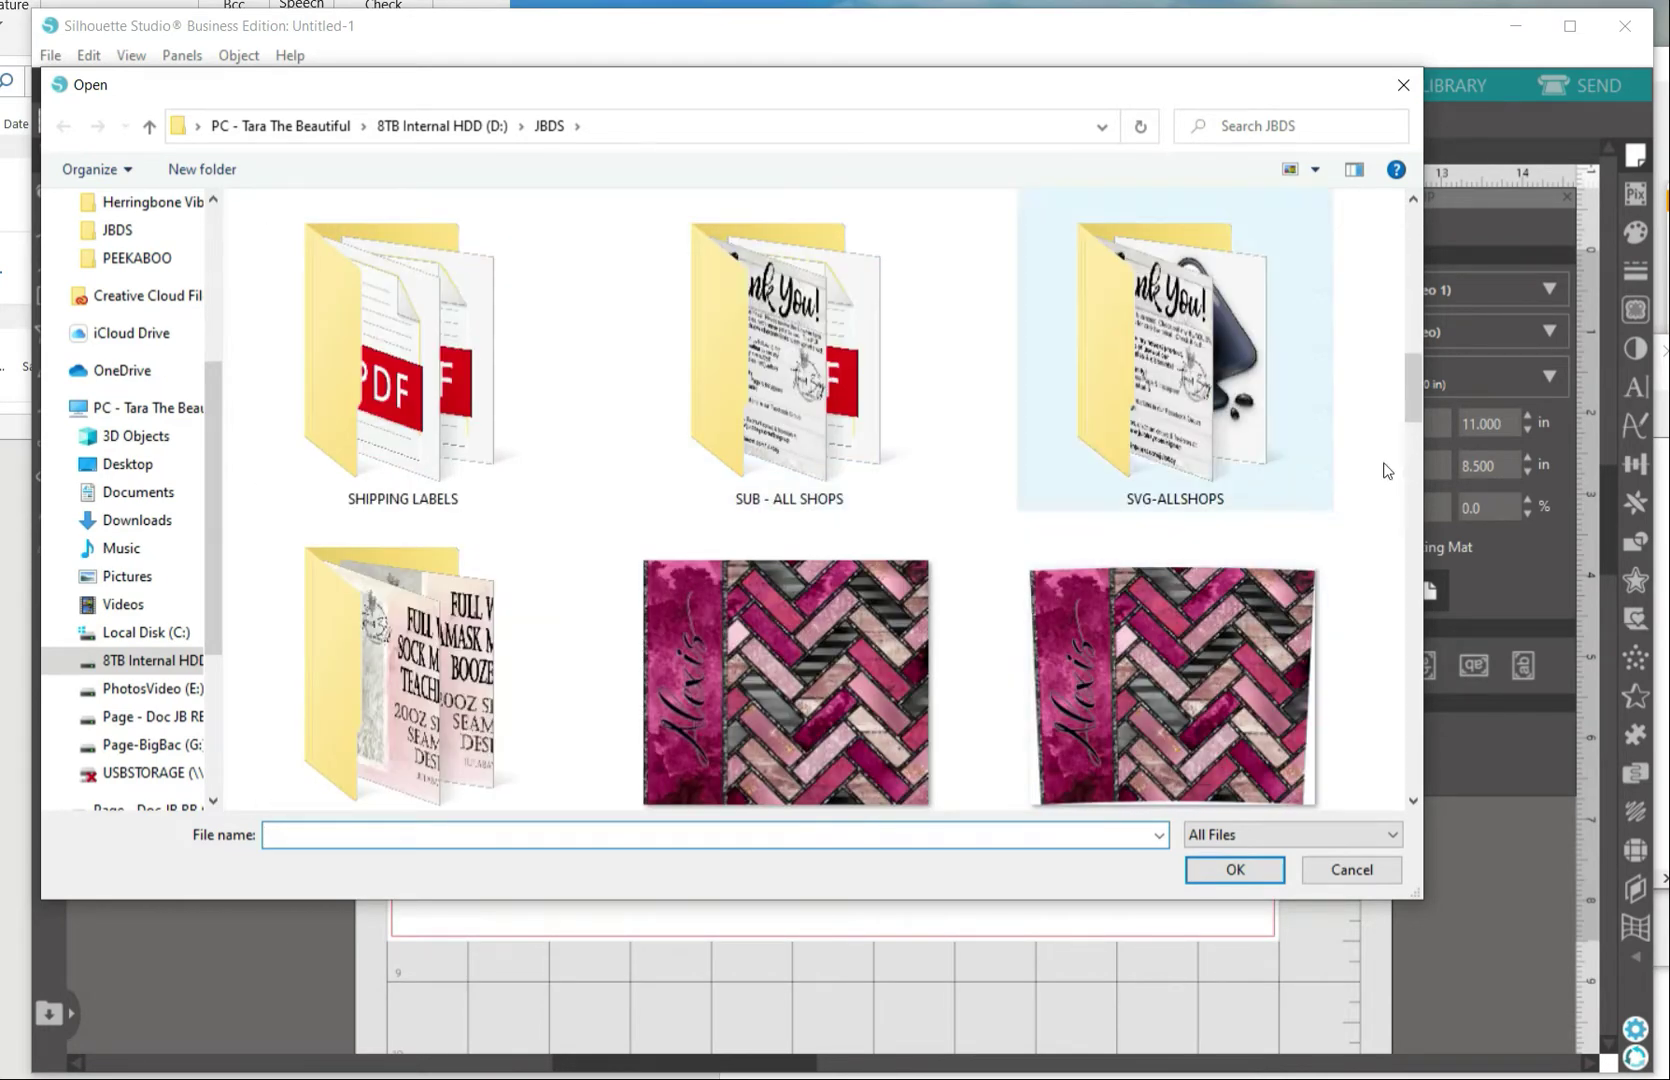
drag(1406, 401, 1409, 453)
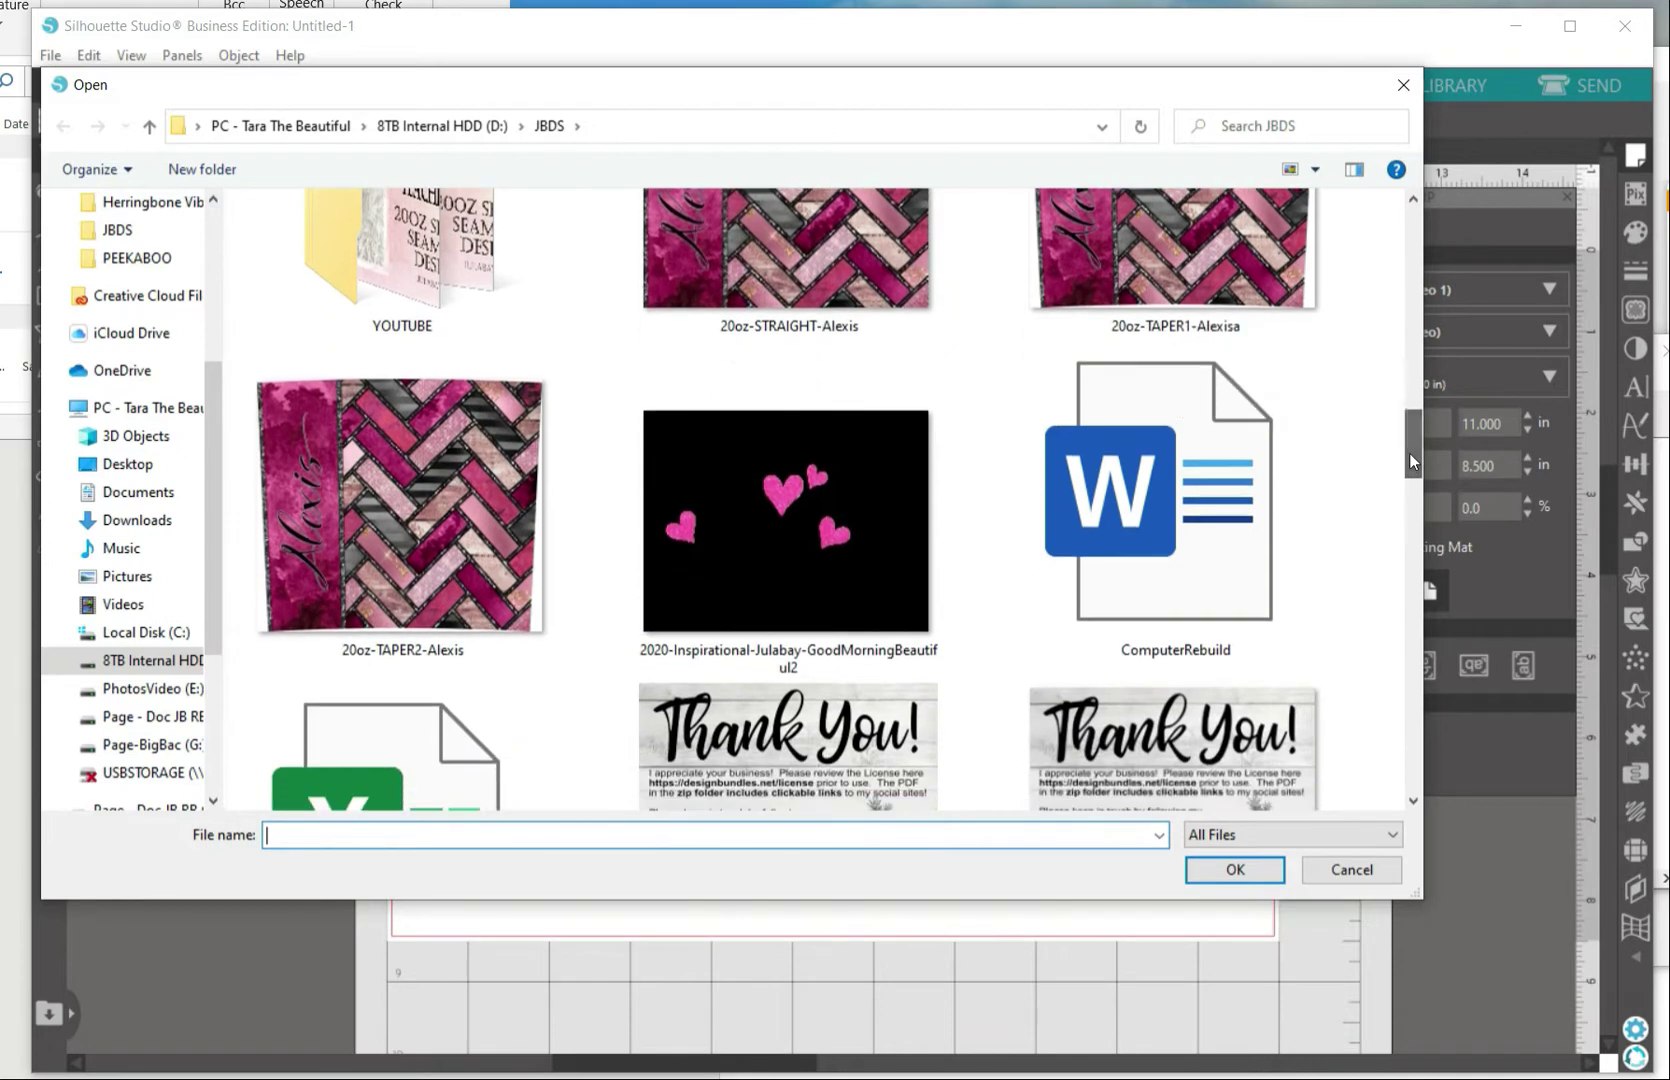
double_click(399, 520)
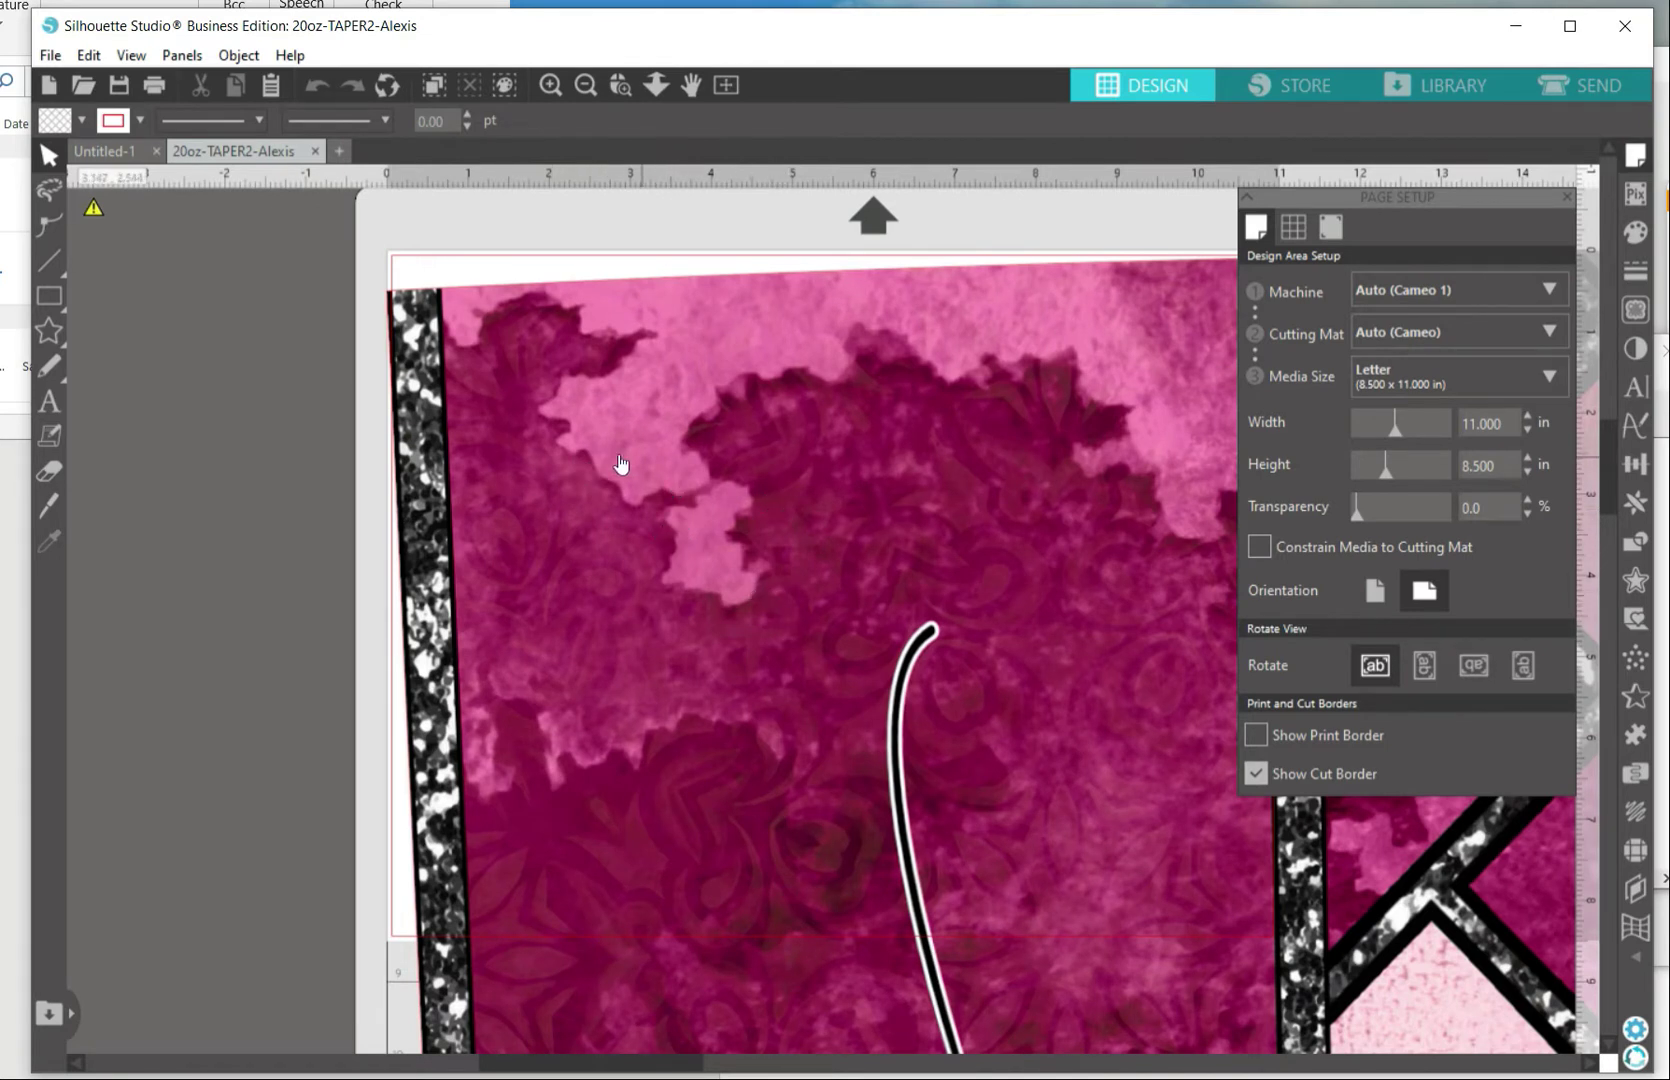
Step: Set the selected tumbler design's size to W 9.25 in and H 8.2 in
click(716, 460)
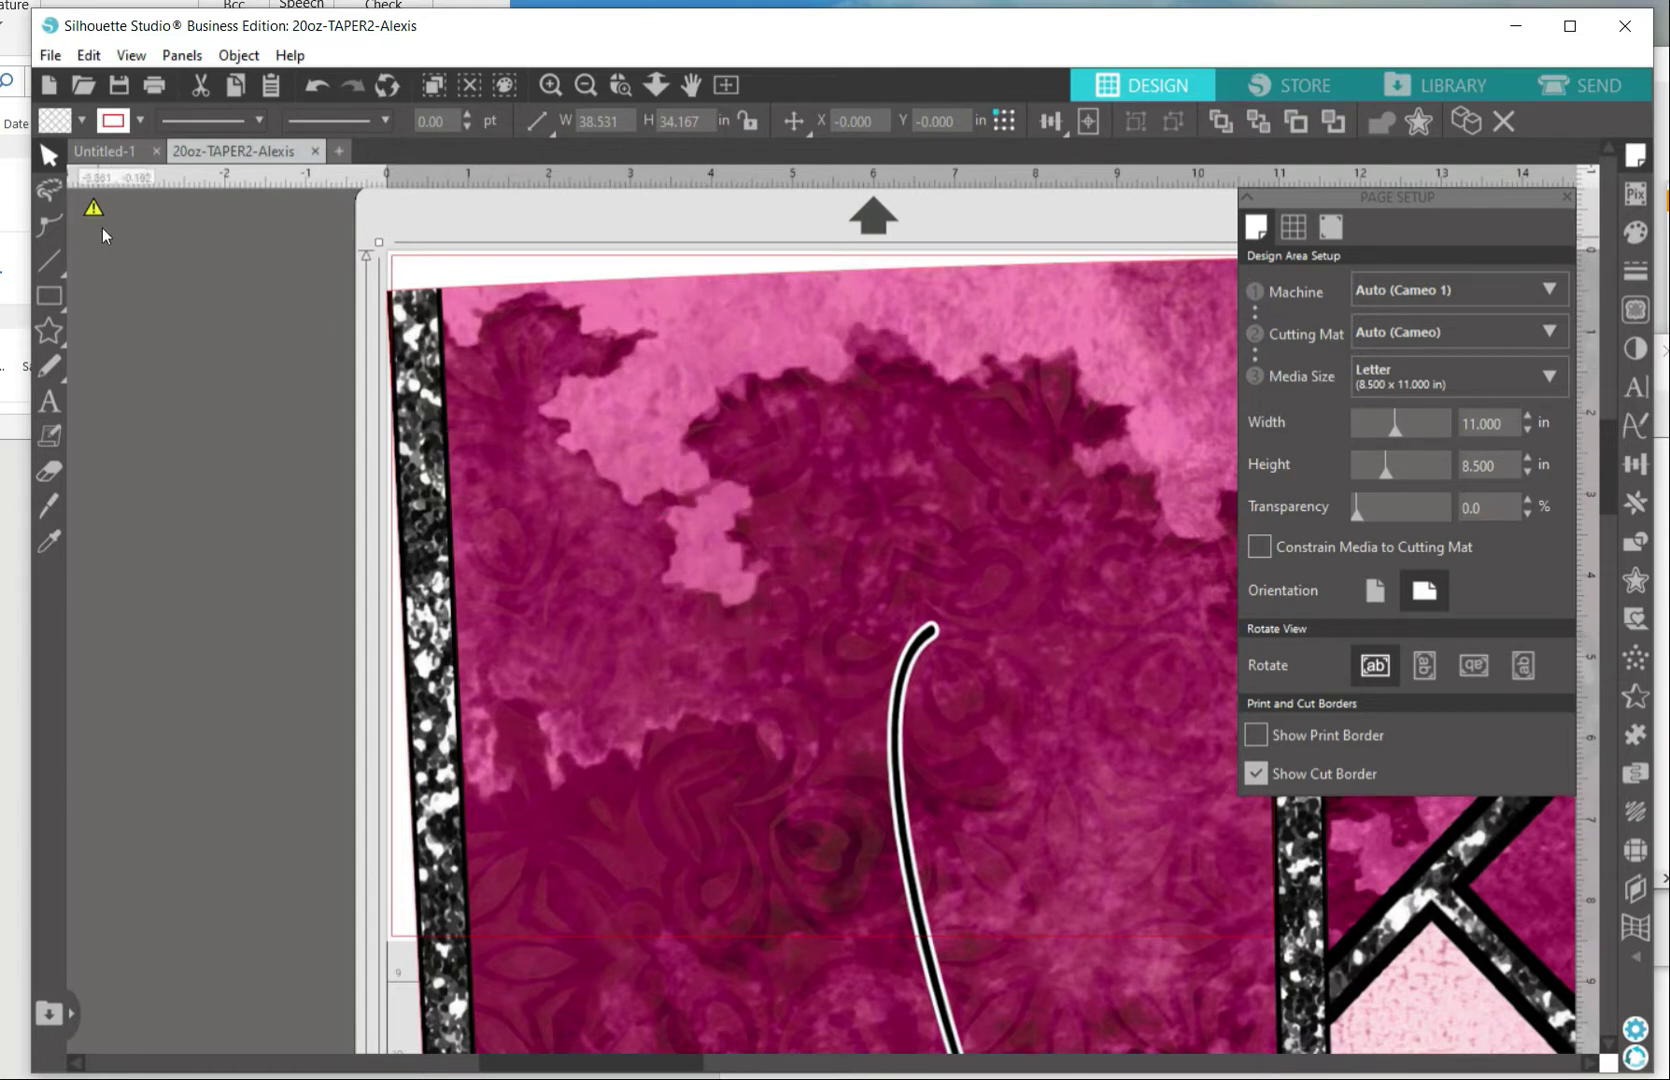
mouse_move(93, 211)
click(600, 121)
text(9.25)
key(Tab)
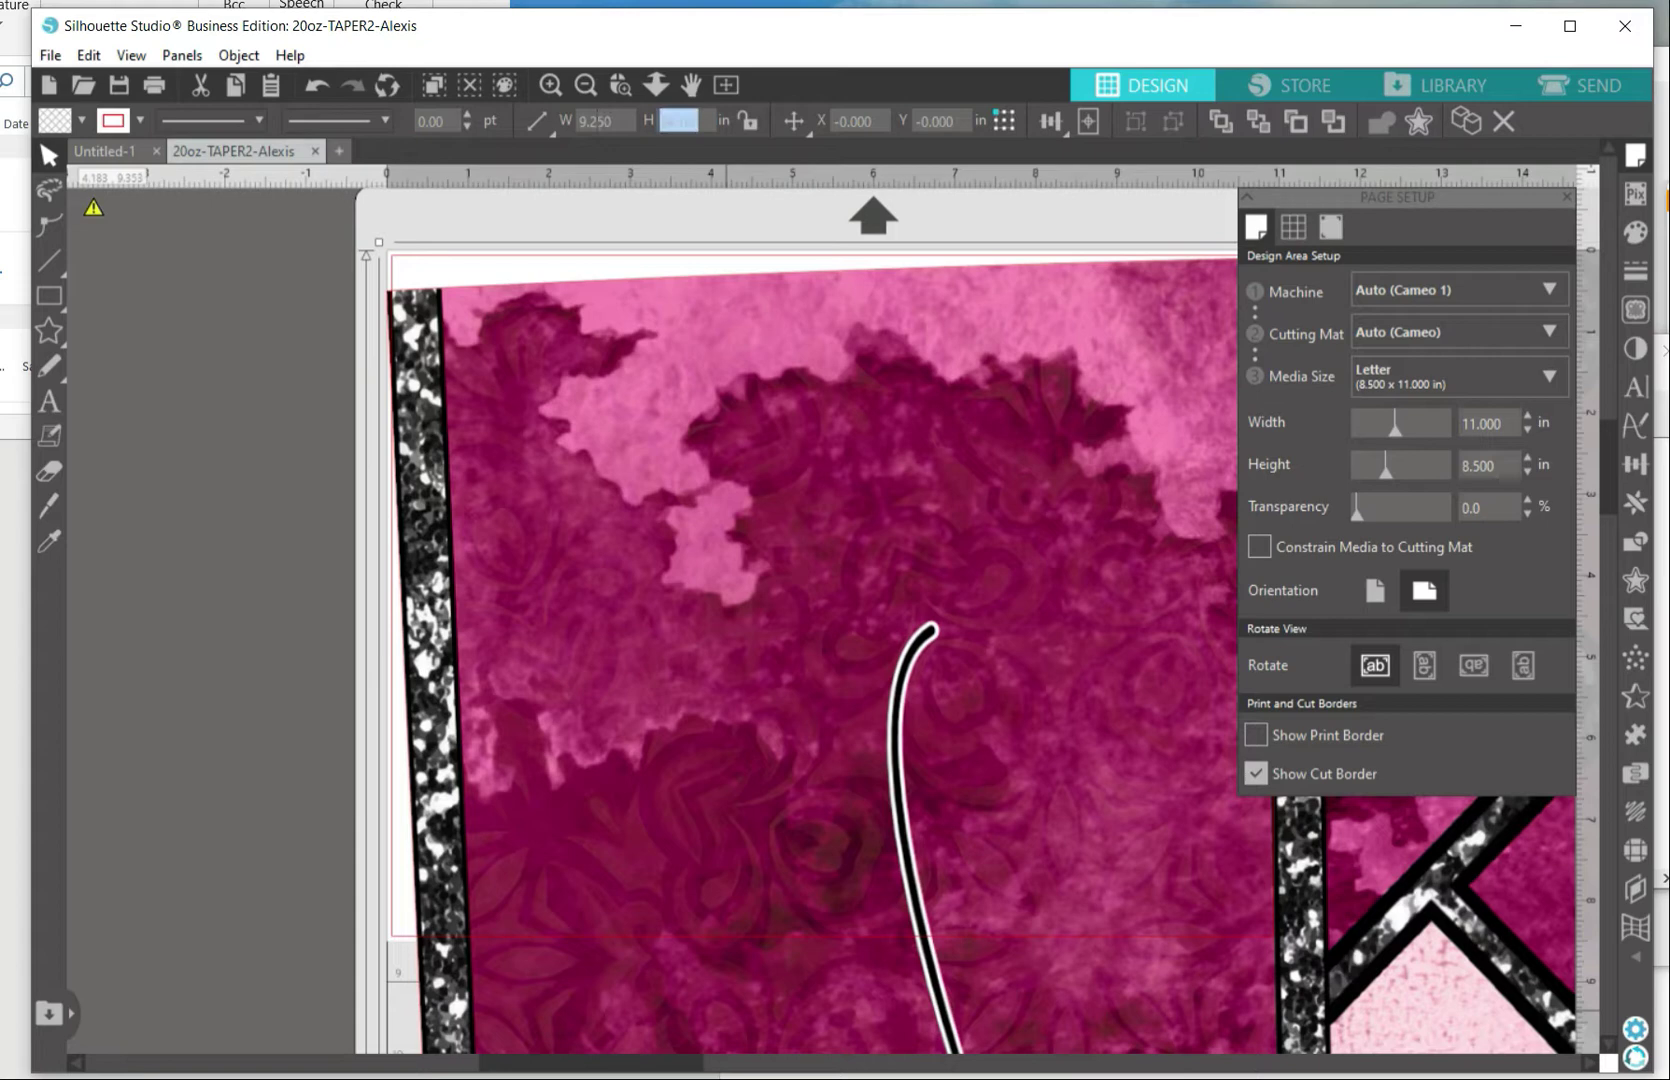
text(8.2)
key(Return)
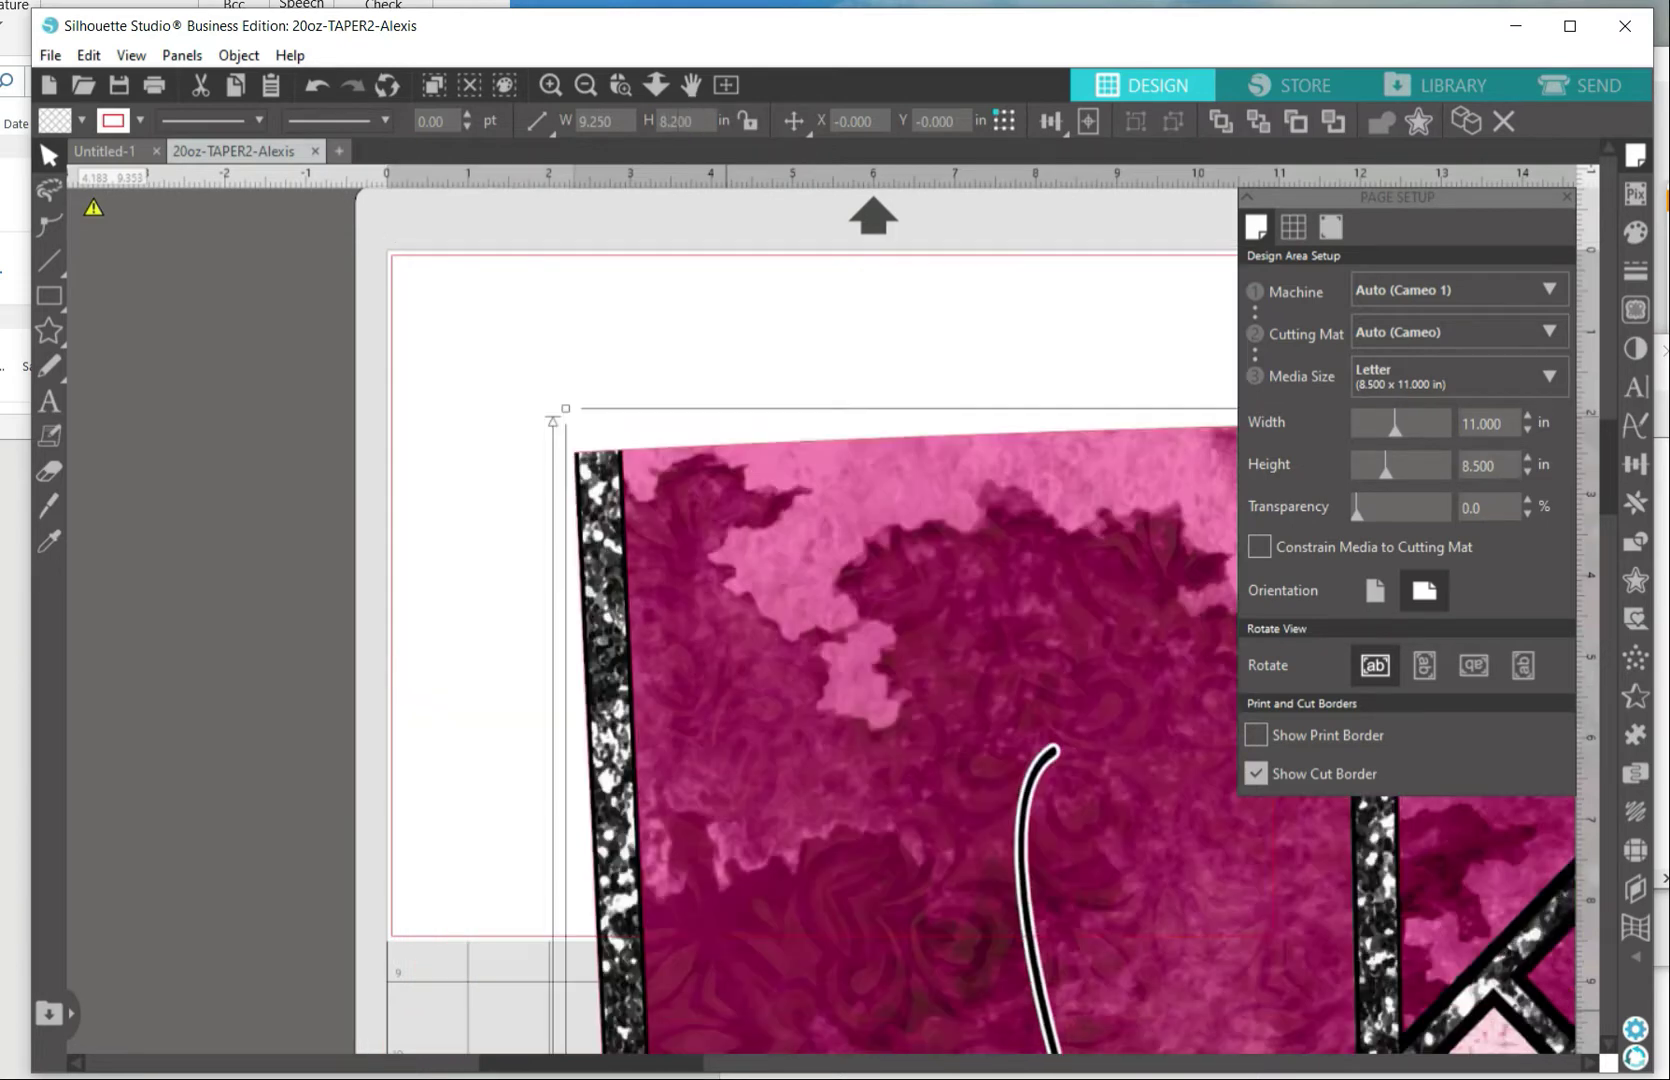
Step: Locate the off-page tumbler design and drag it back onto the mat
scroll(1358, 922, down, 5)
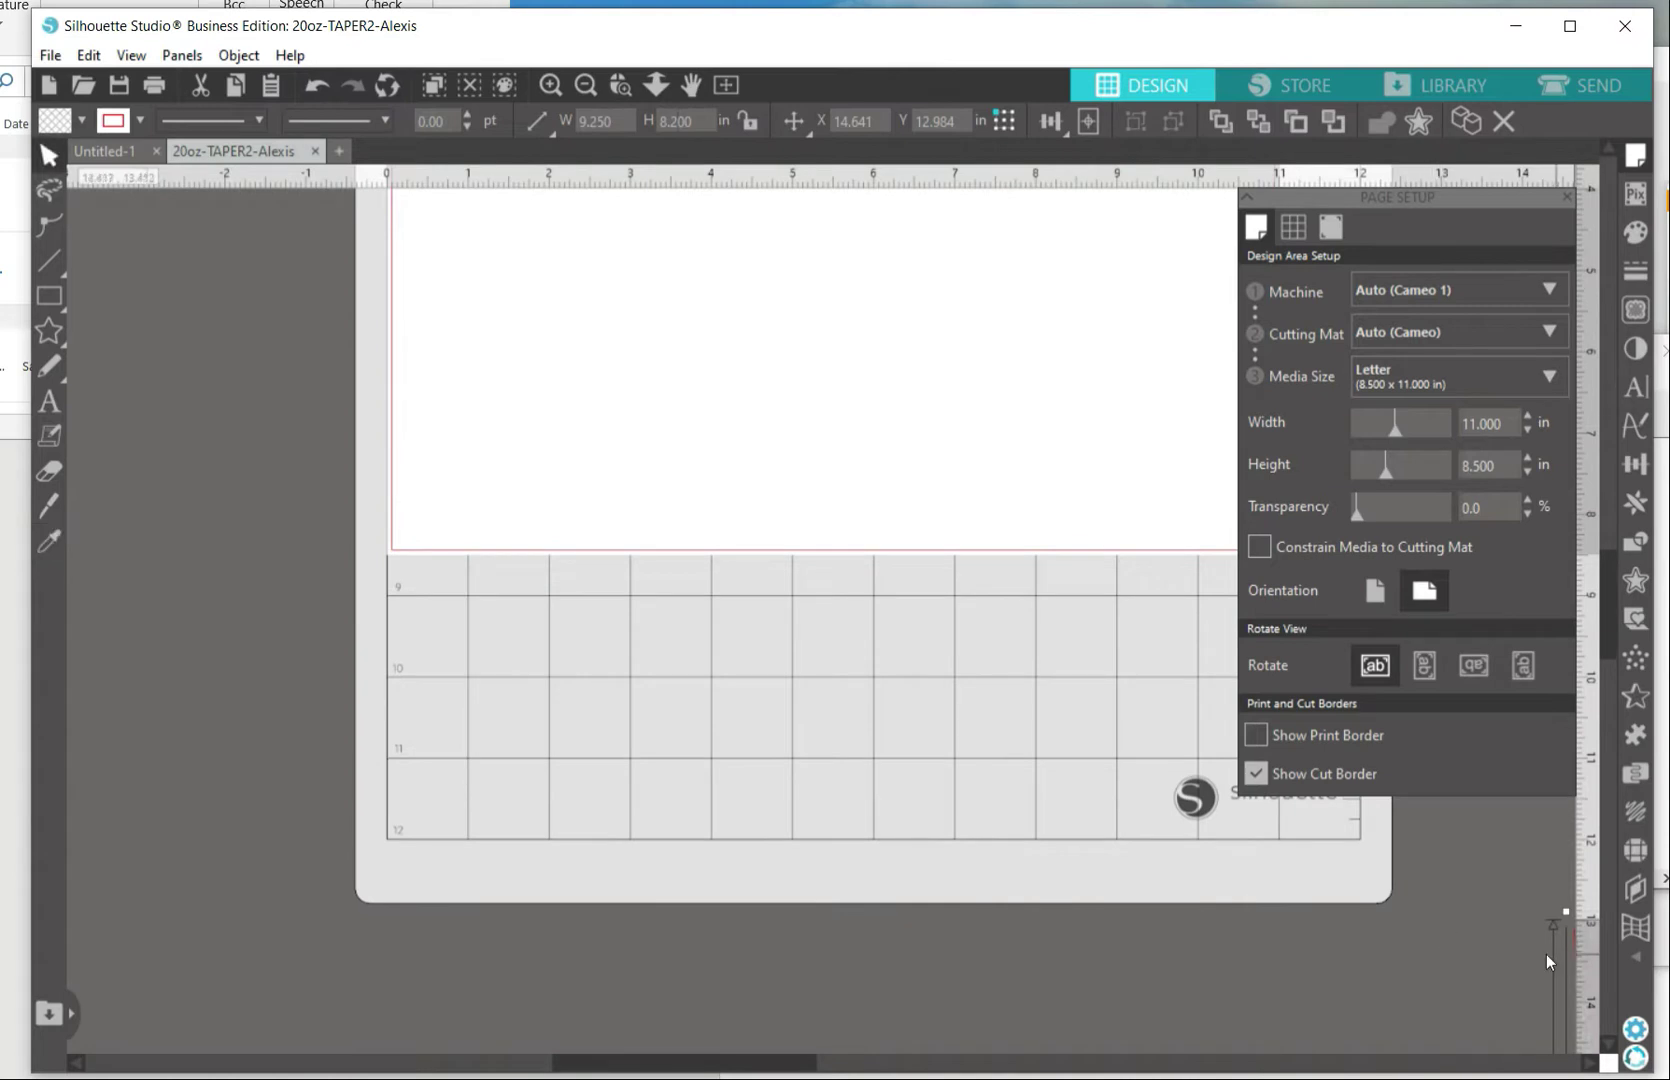
scroll(1546, 954, down, 1)
click(1567, 959)
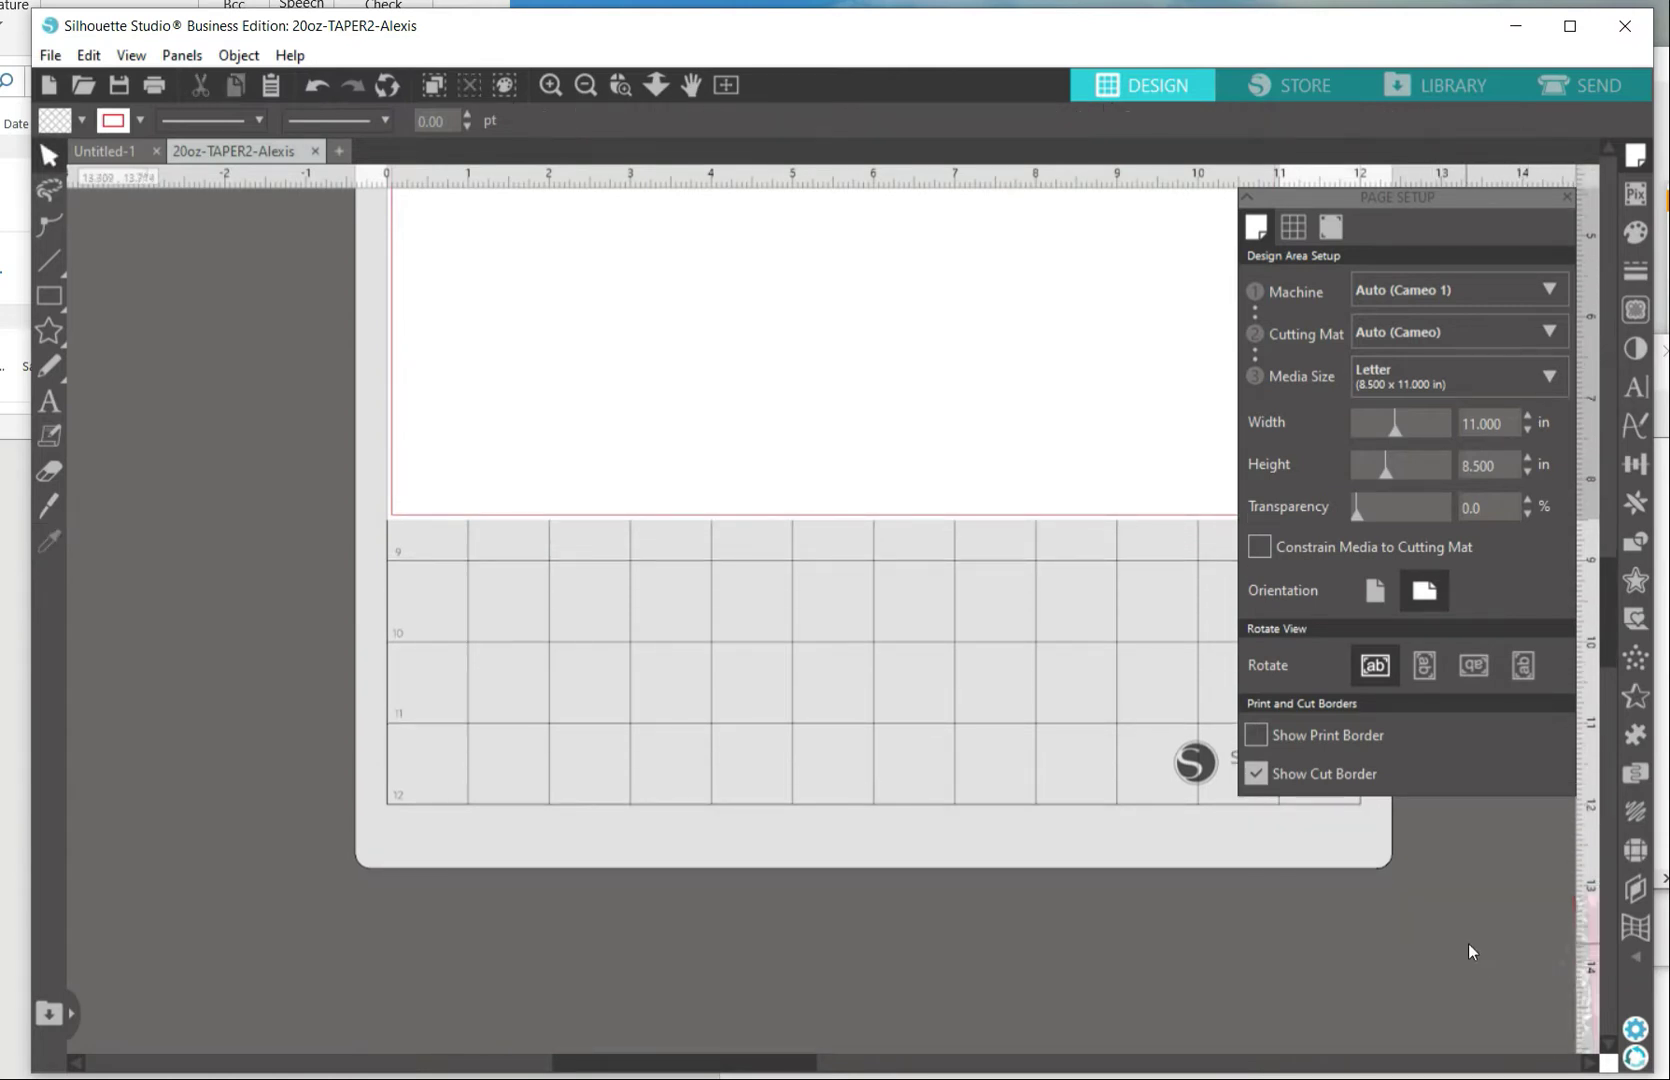
scroll(1361, 906, right, 3)
drag(1503, 940, 468, 234)
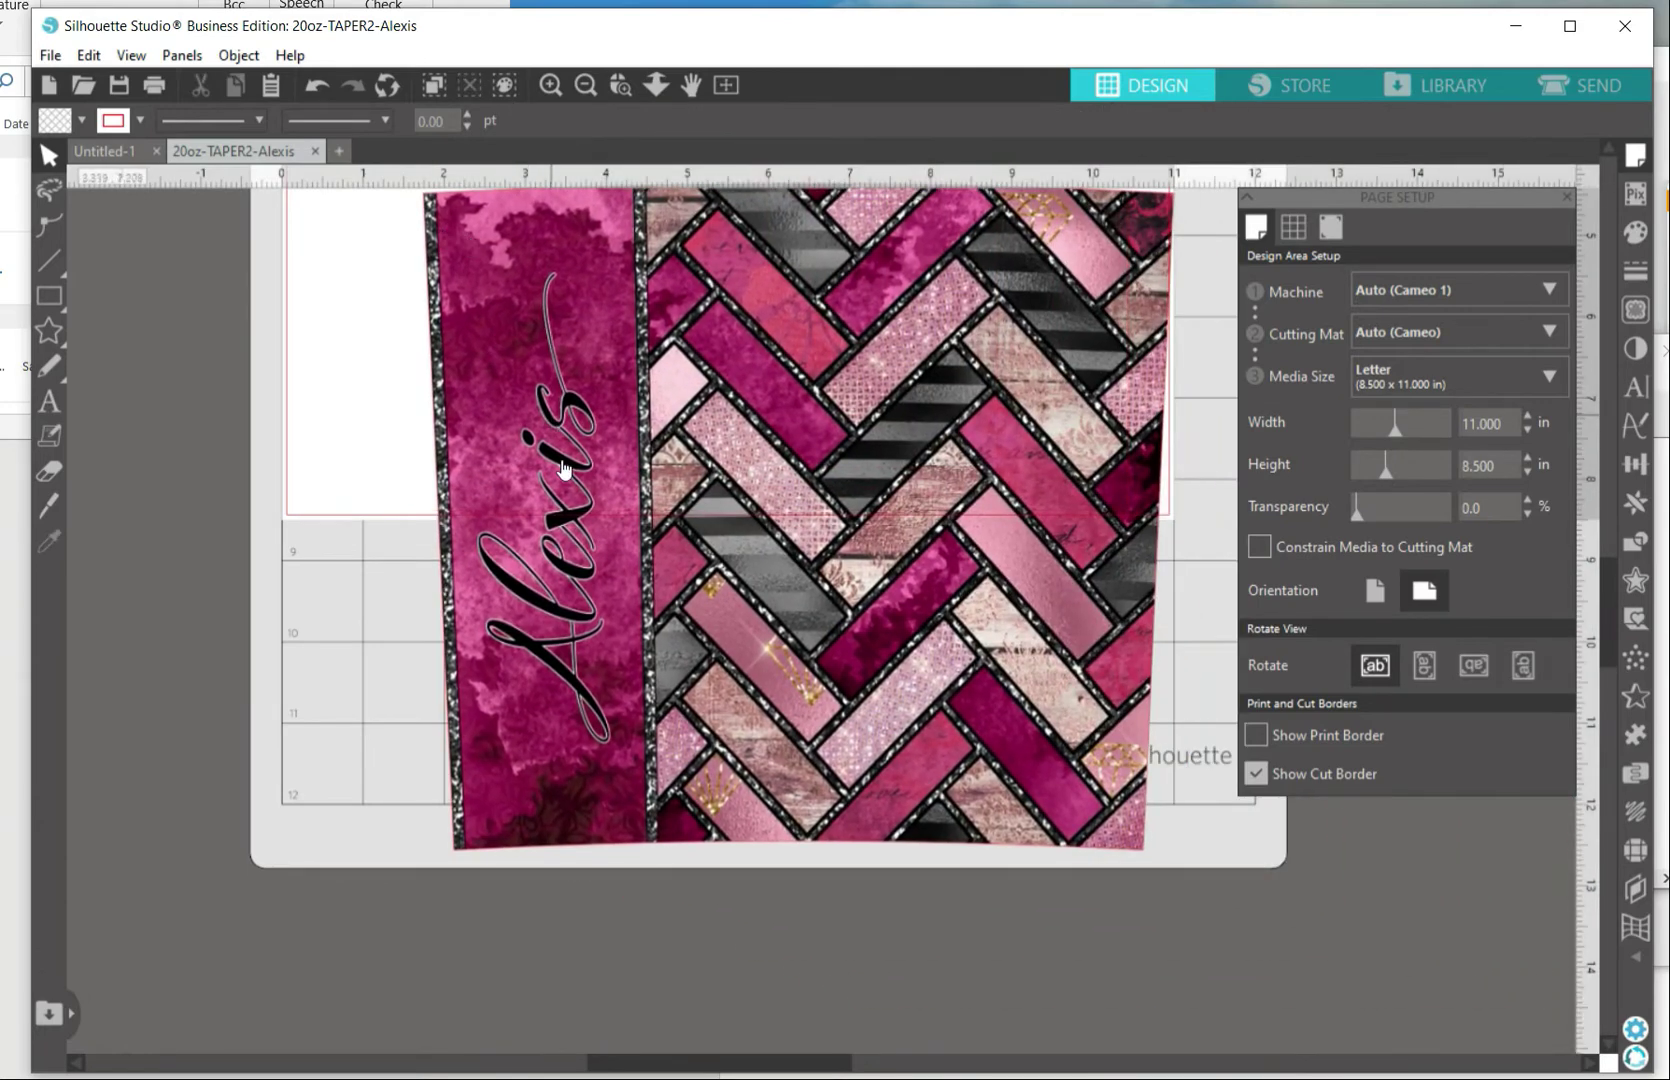
Step: Nudge the design to centre it within the landscape page borders, then deselect it
scroll(869, 757, up, 5)
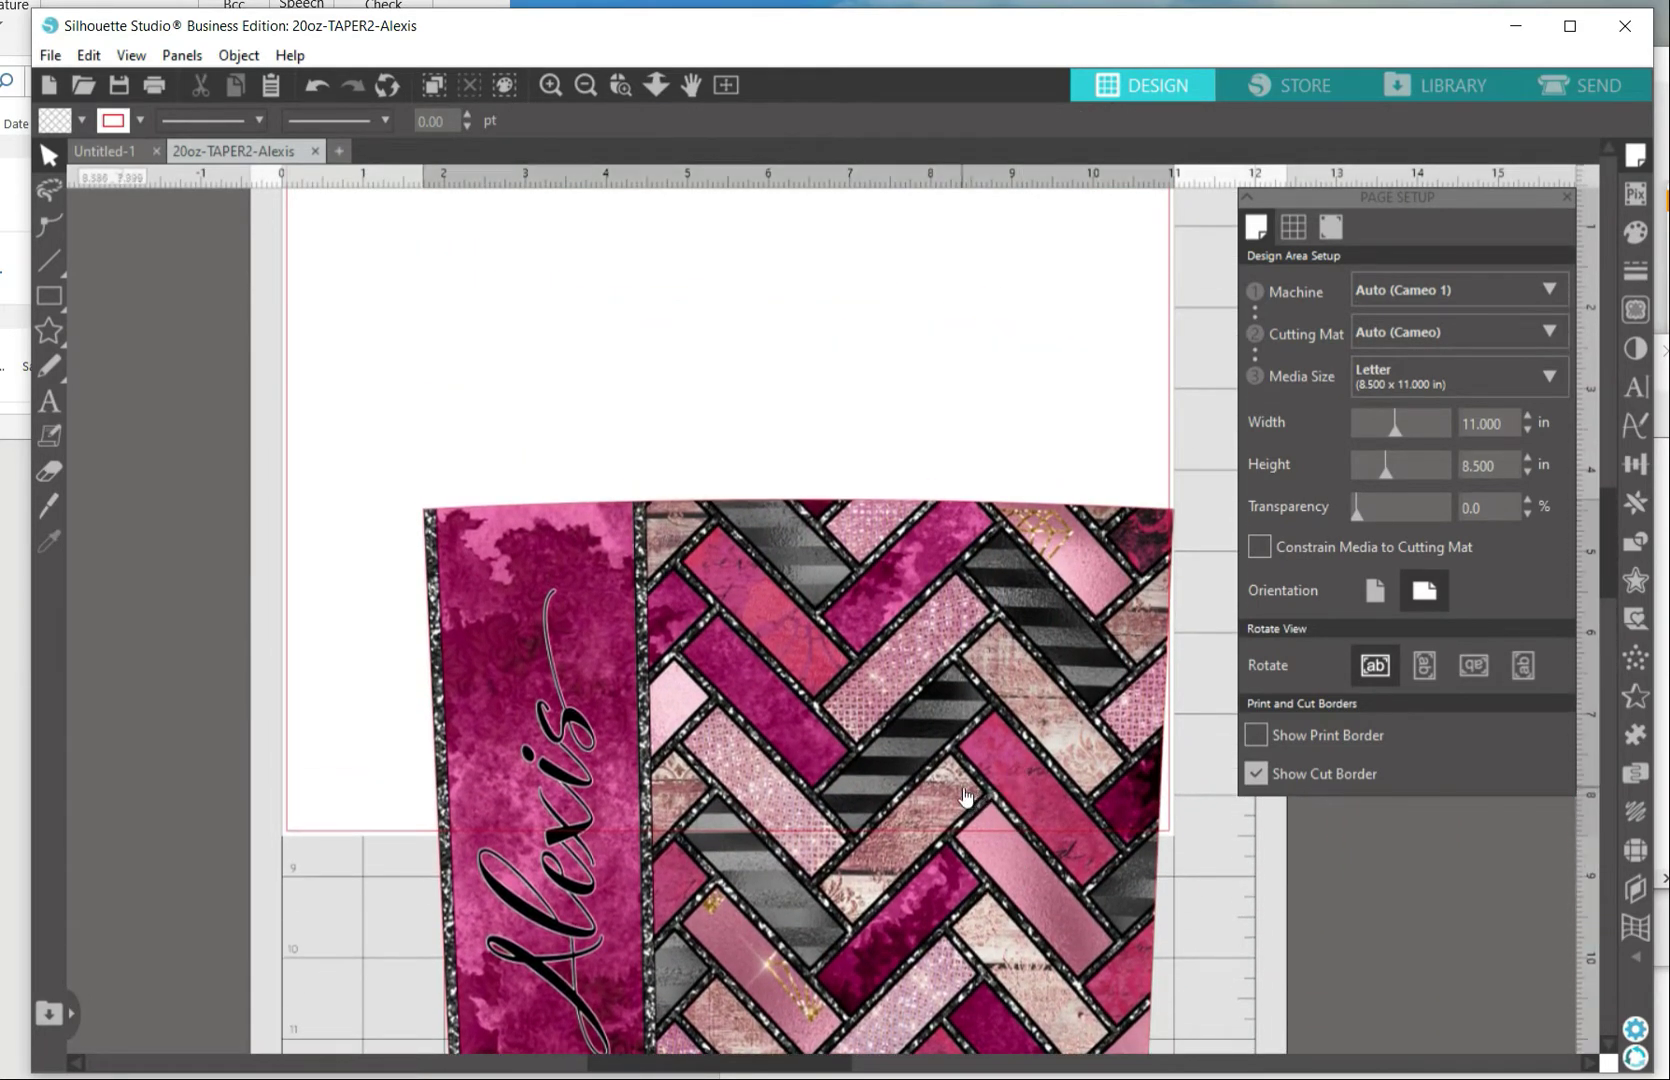
drag(1022, 768, 915, 406)
scroll(927, 641, up, 1)
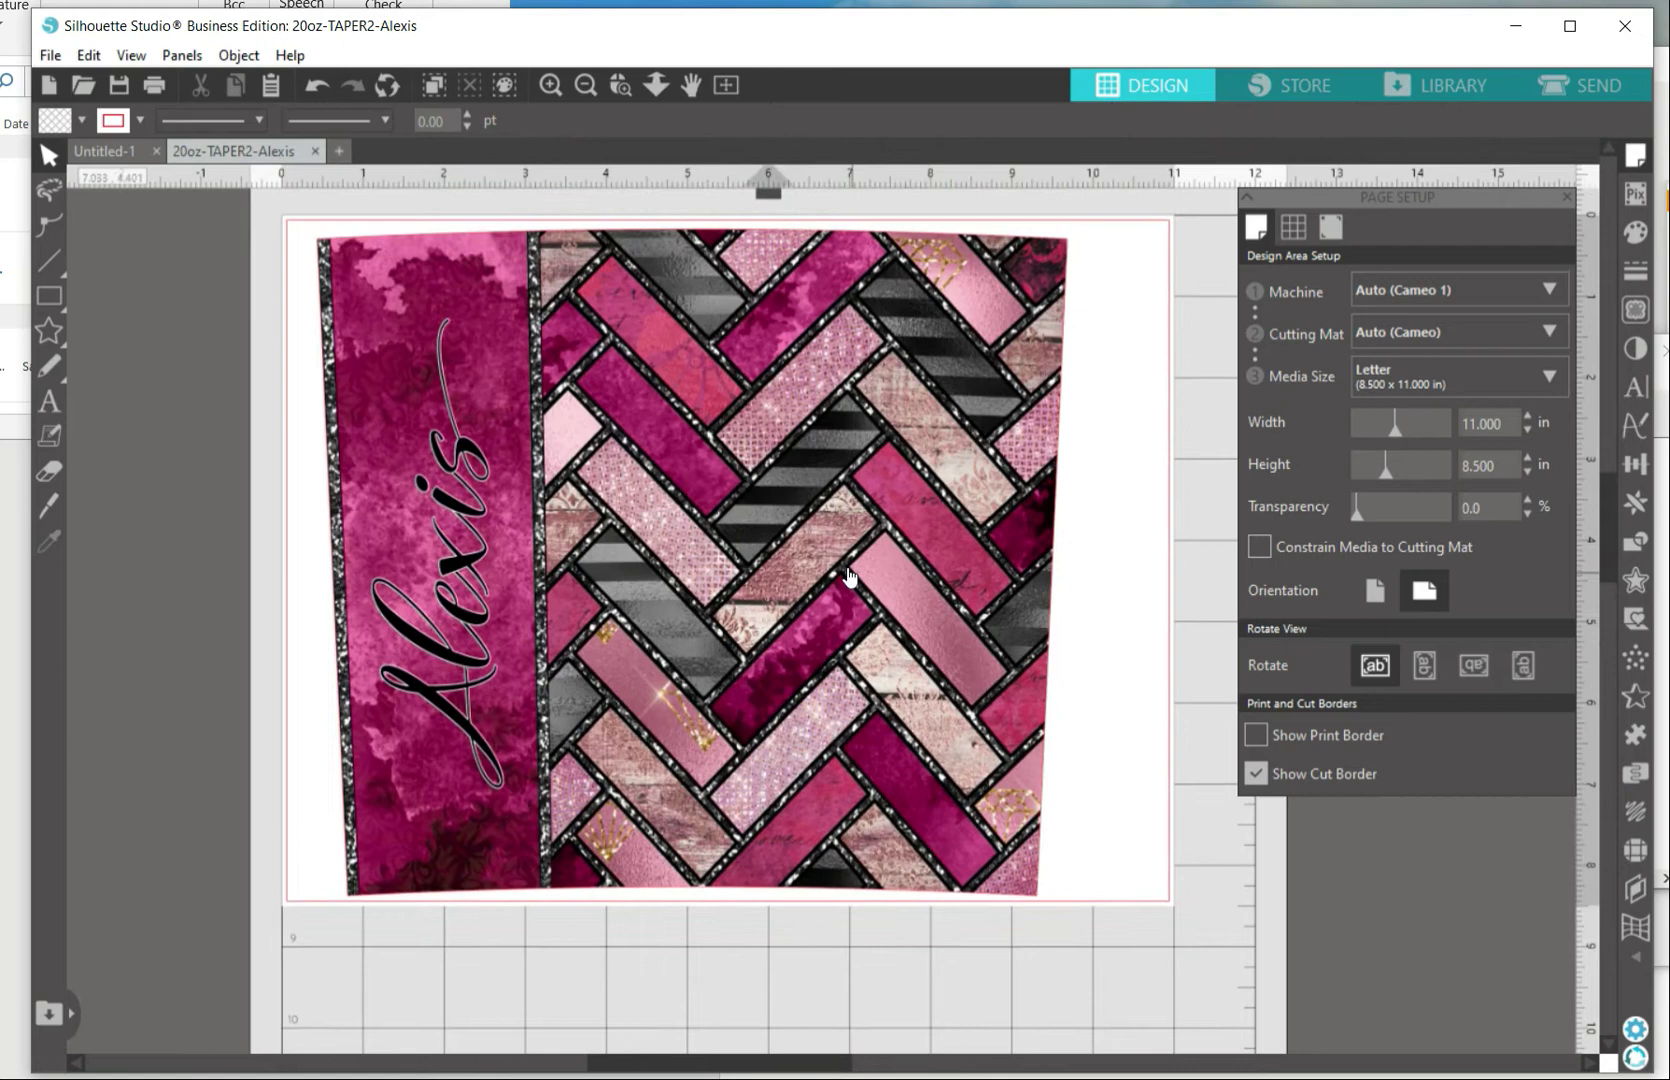
drag(840, 568, 868, 564)
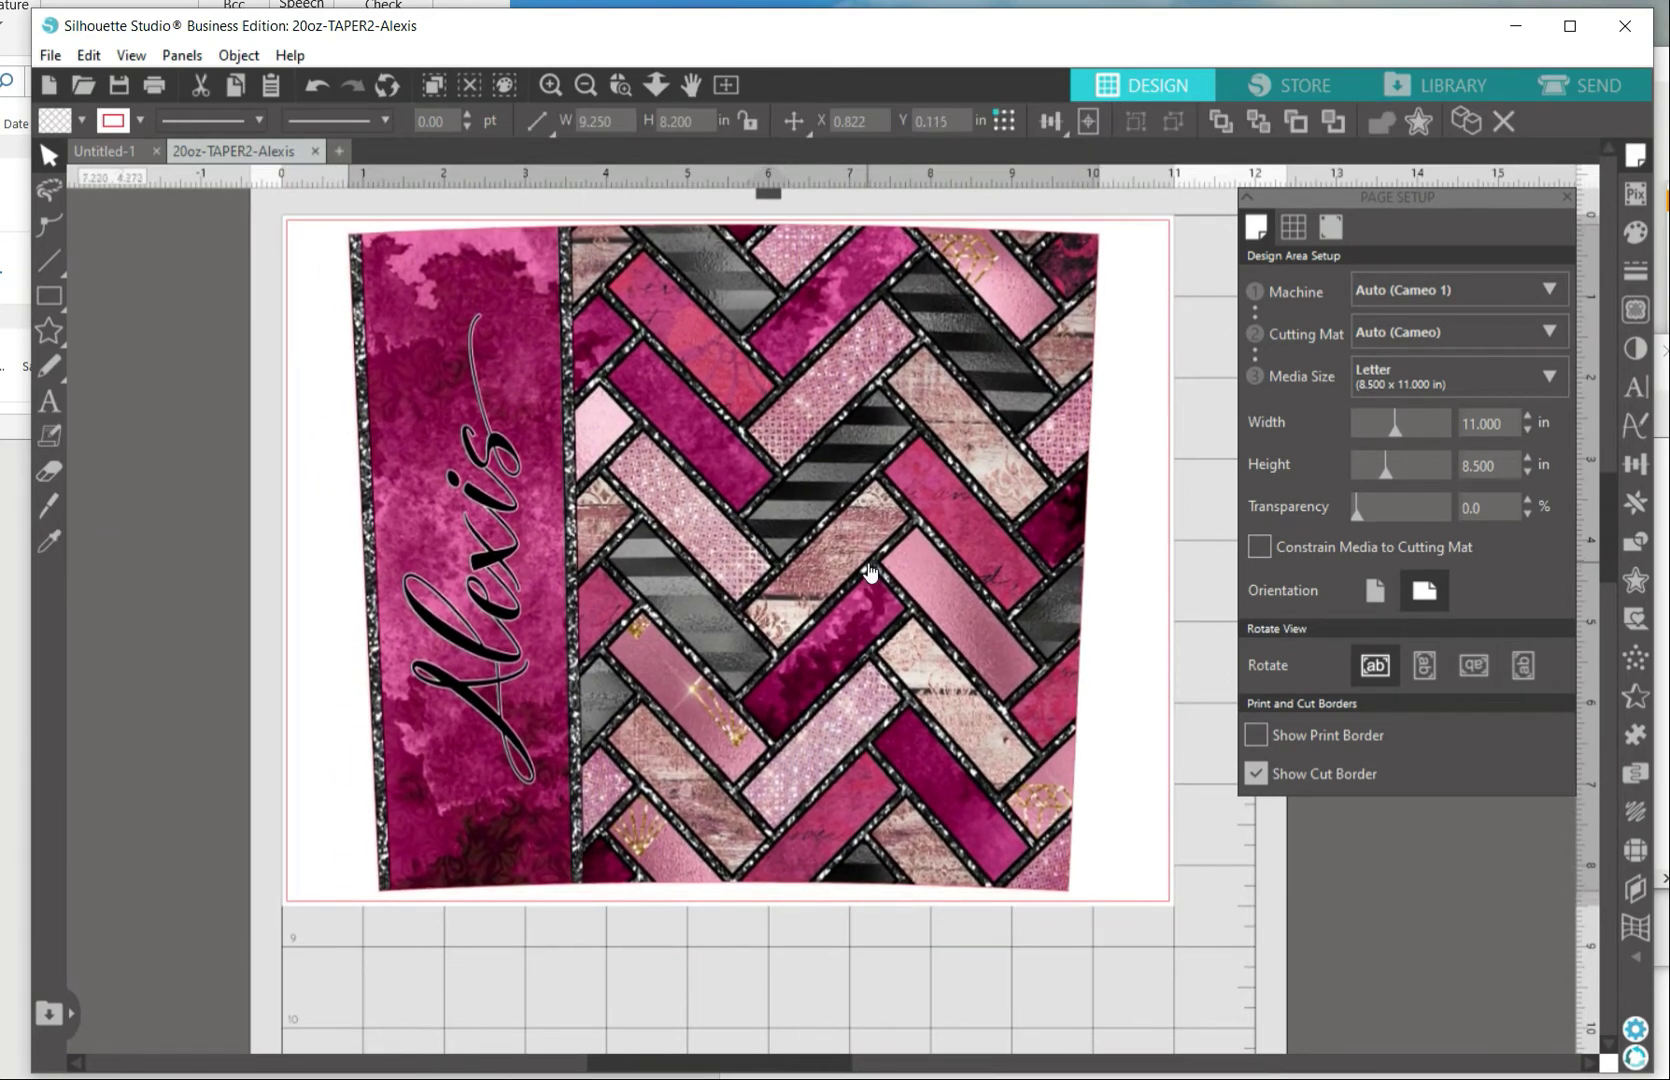
key(Escape)
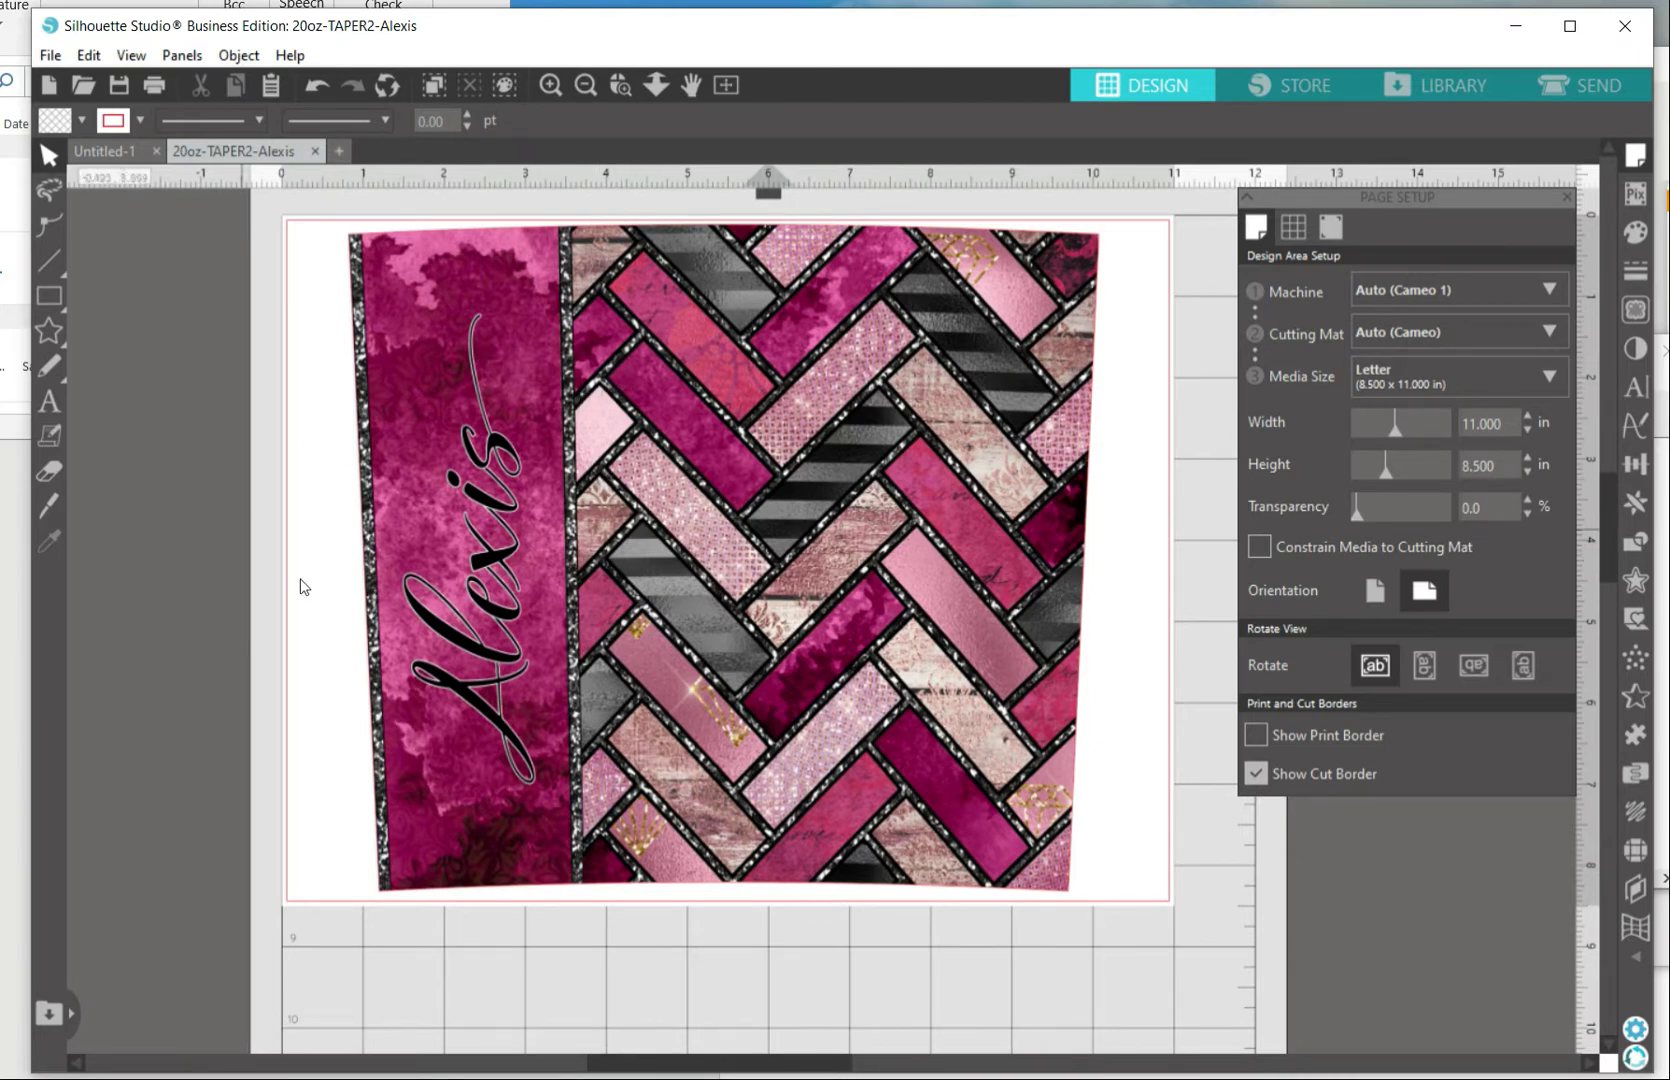
Step: Flip the tumbler design horizontally using its right-click menu
click(577, 457)
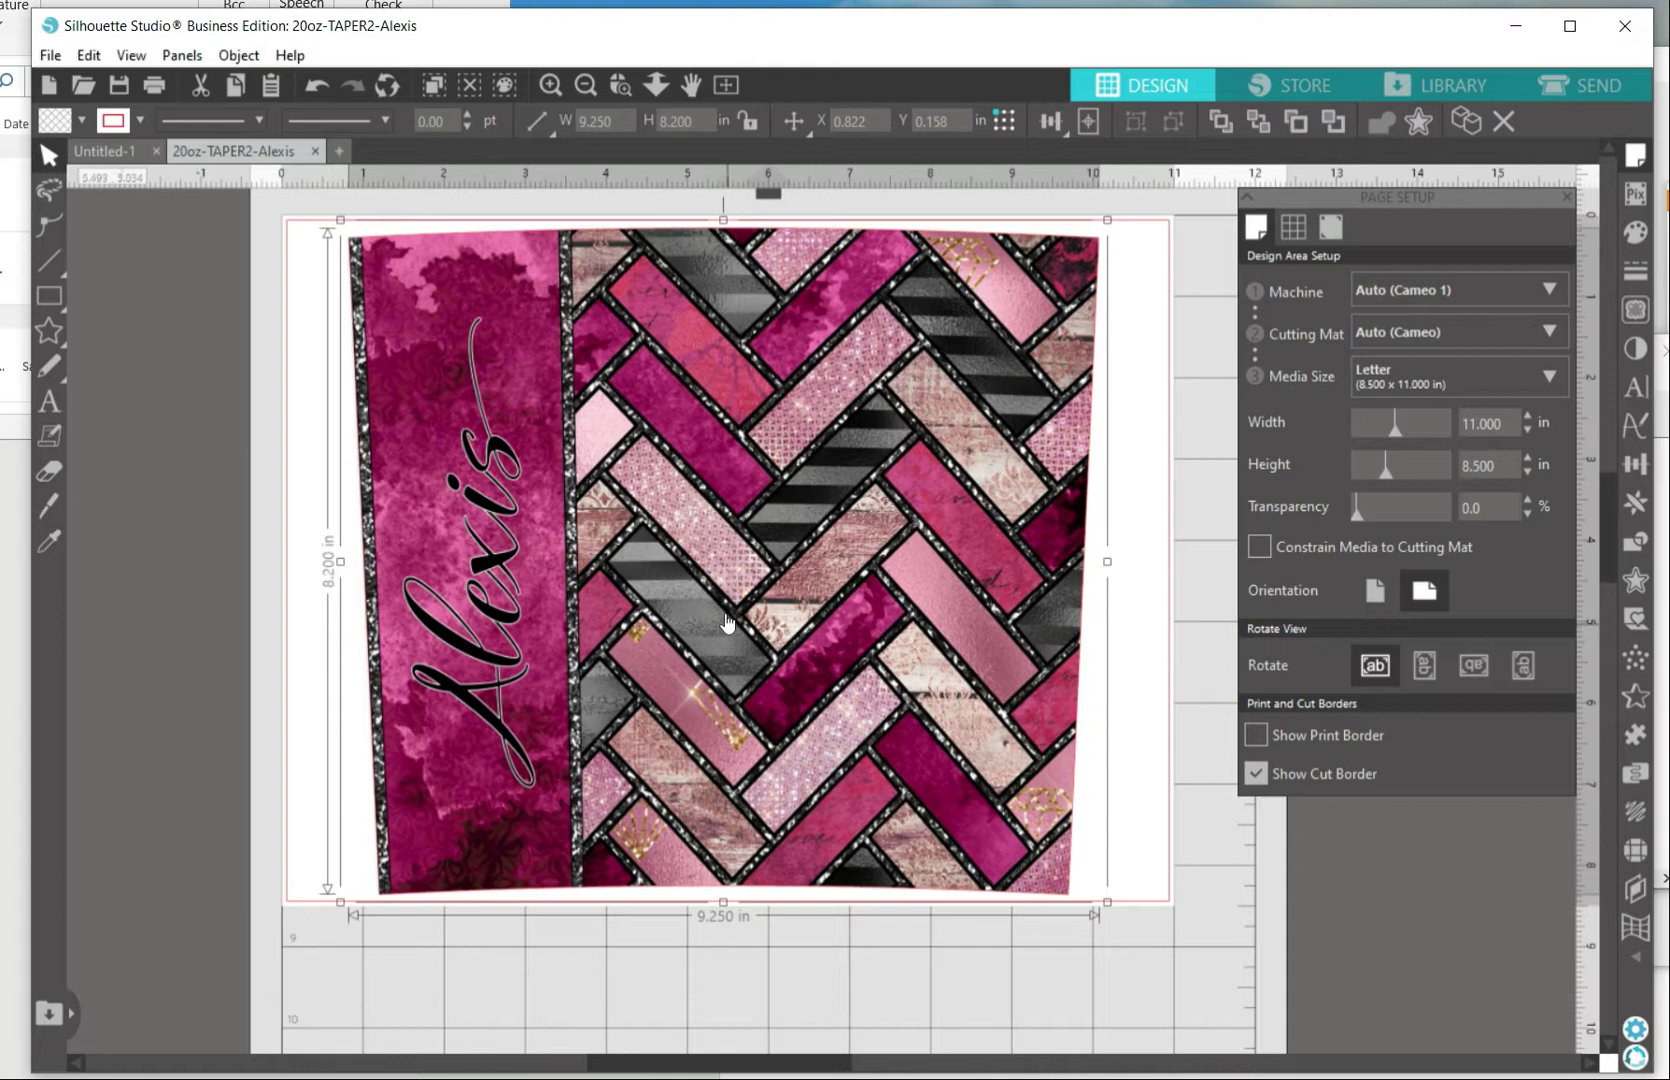
right_click(727, 583)
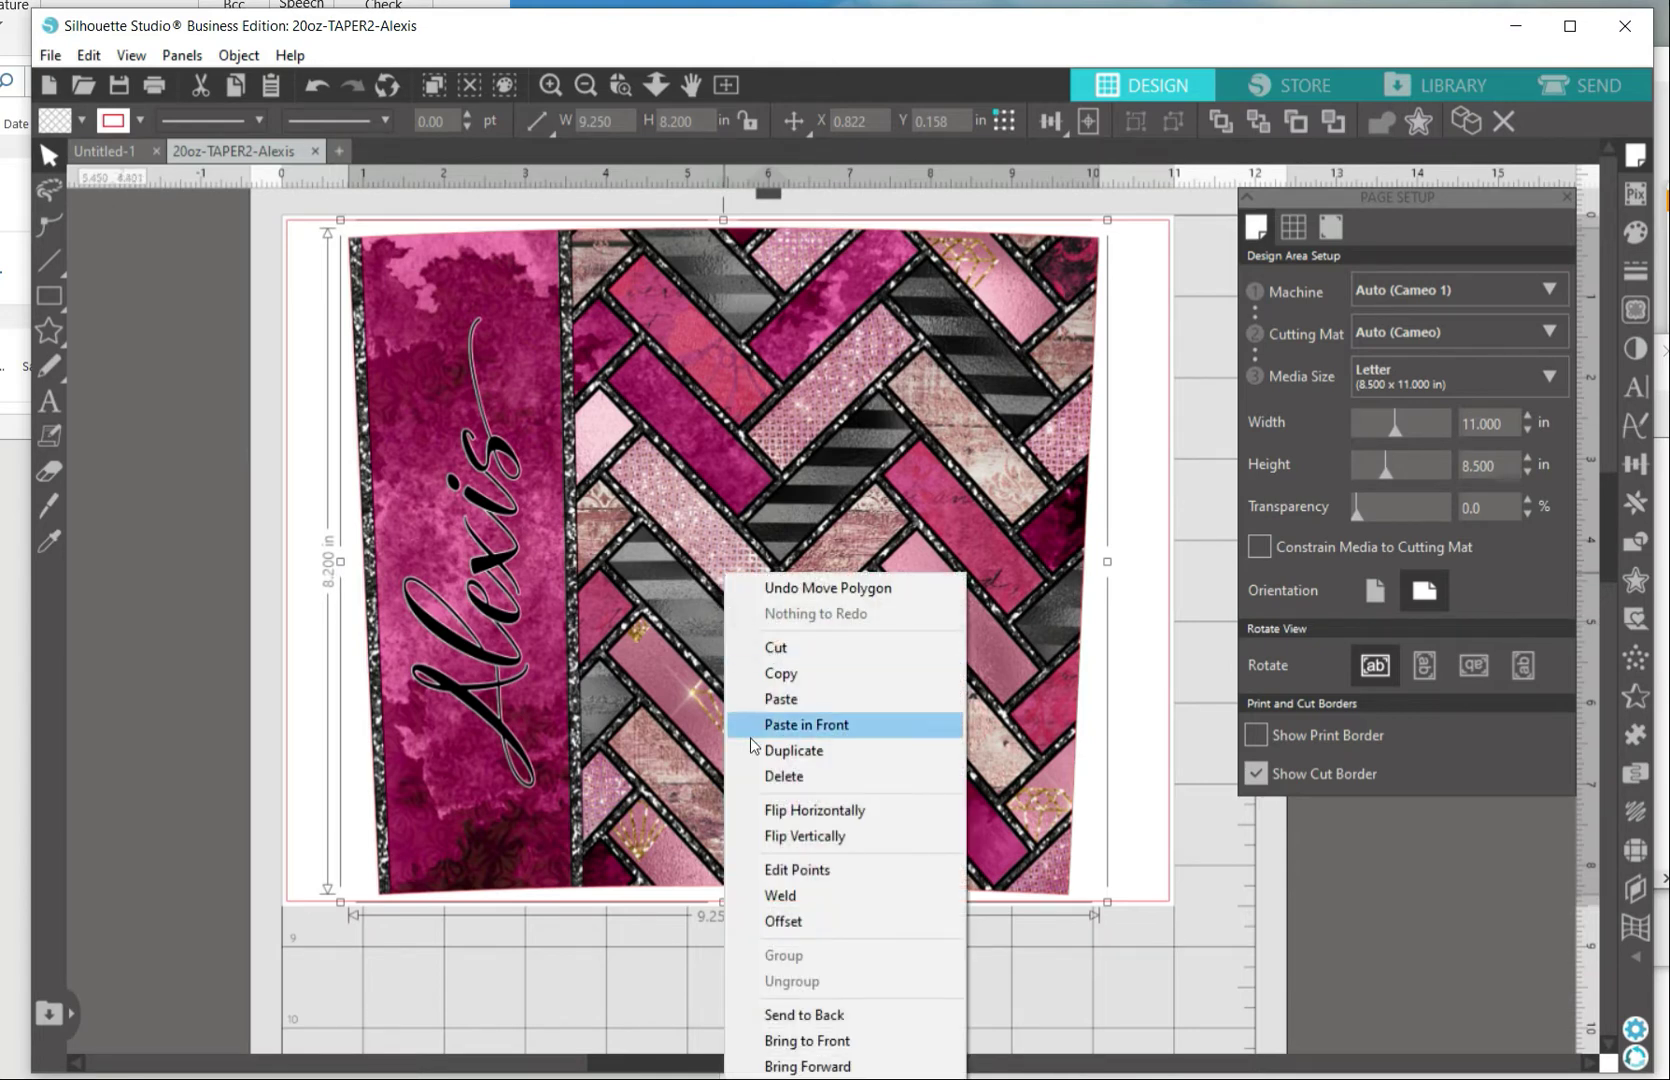
click(762, 810)
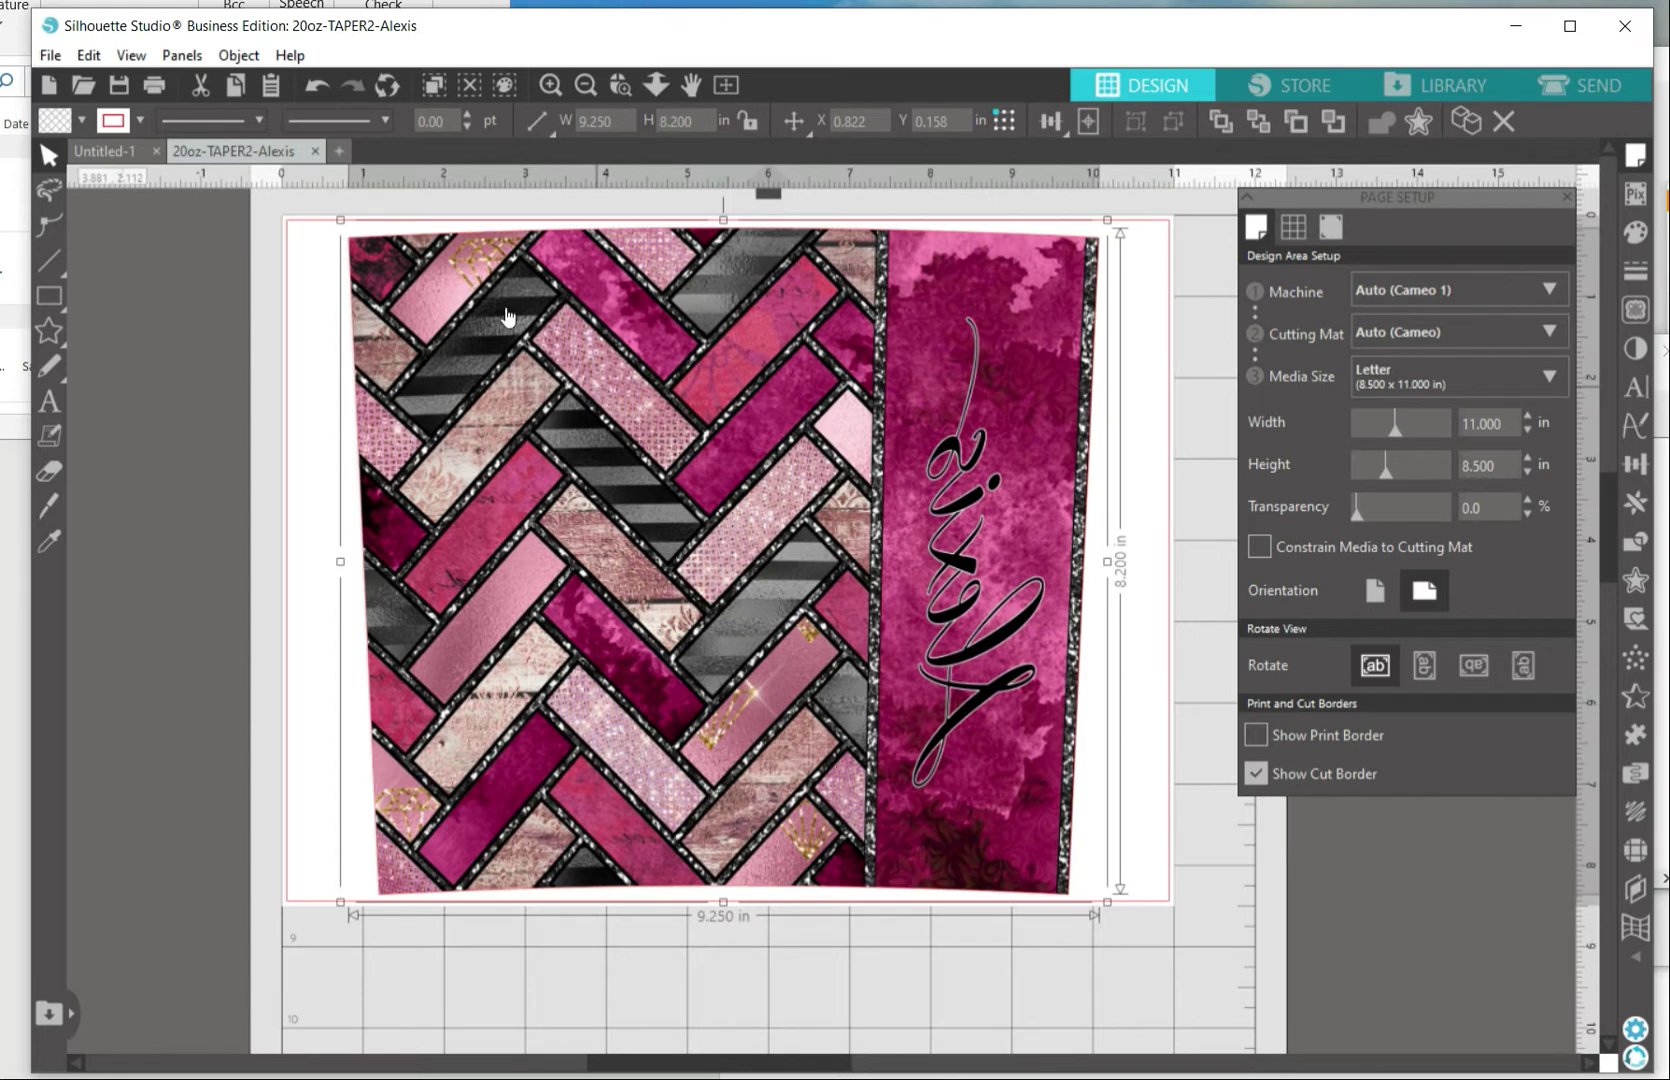
Step: Check Print Page Setup without changes, then open File > Print preview
click(60, 58)
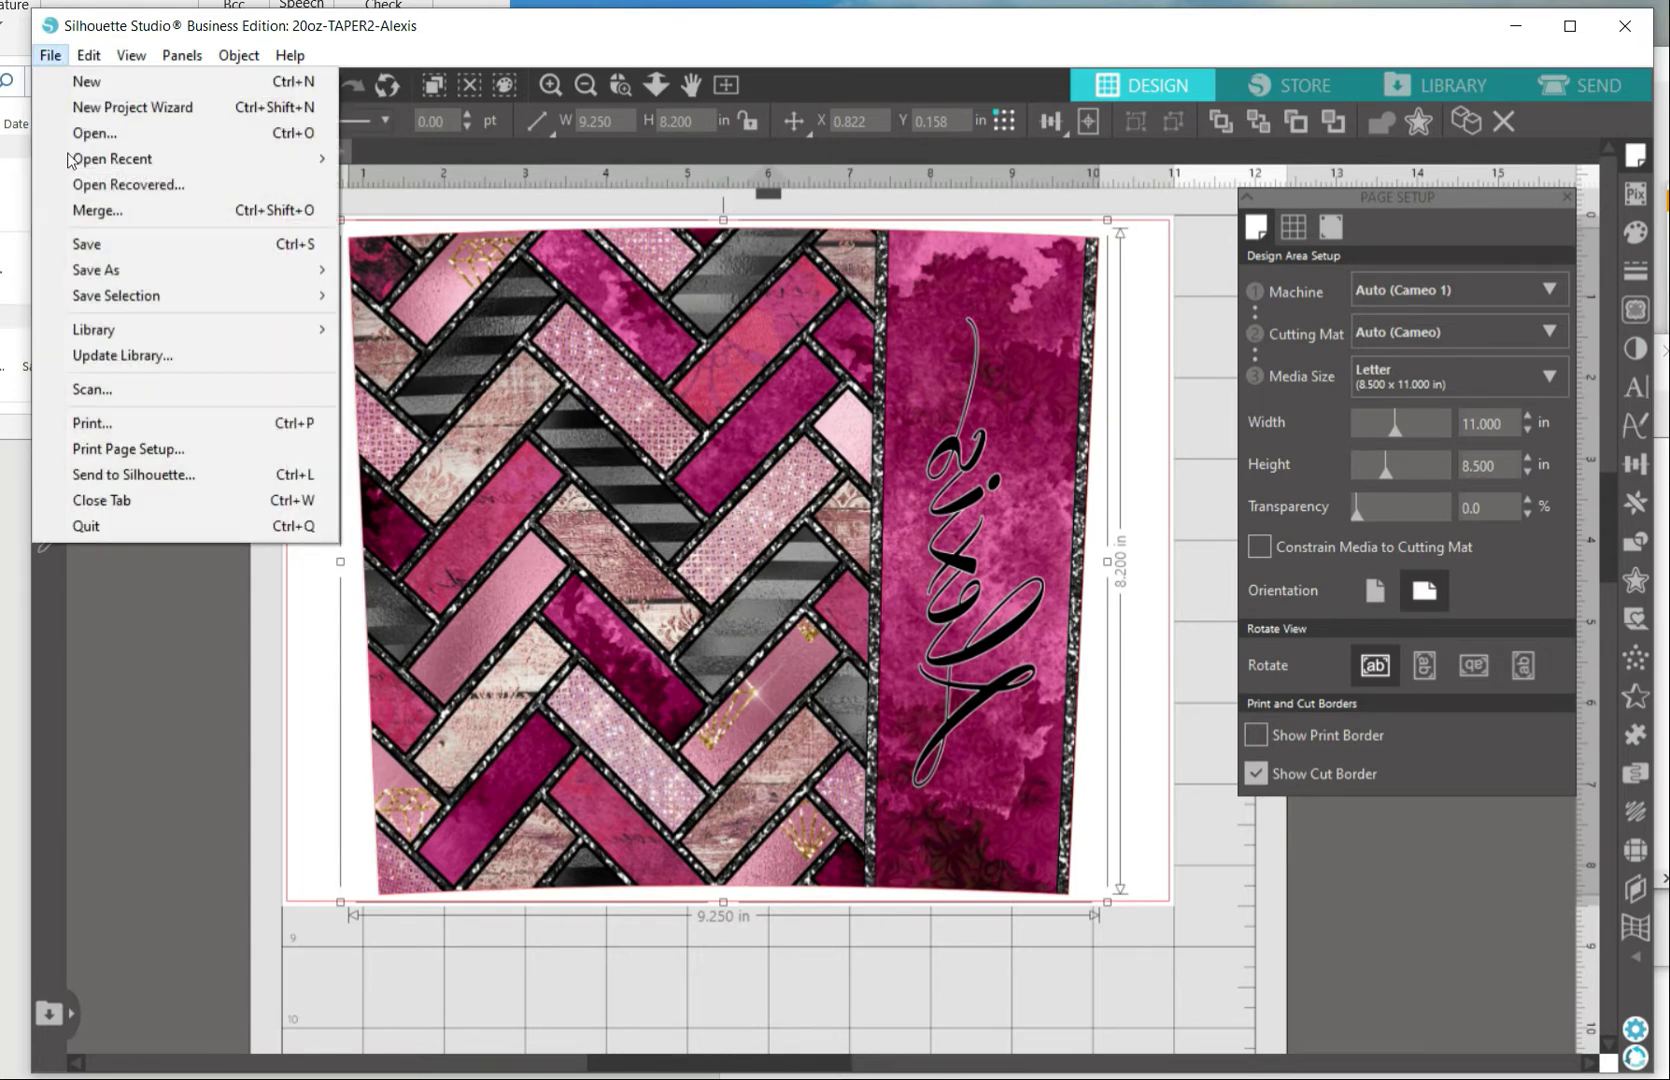
click(157, 448)
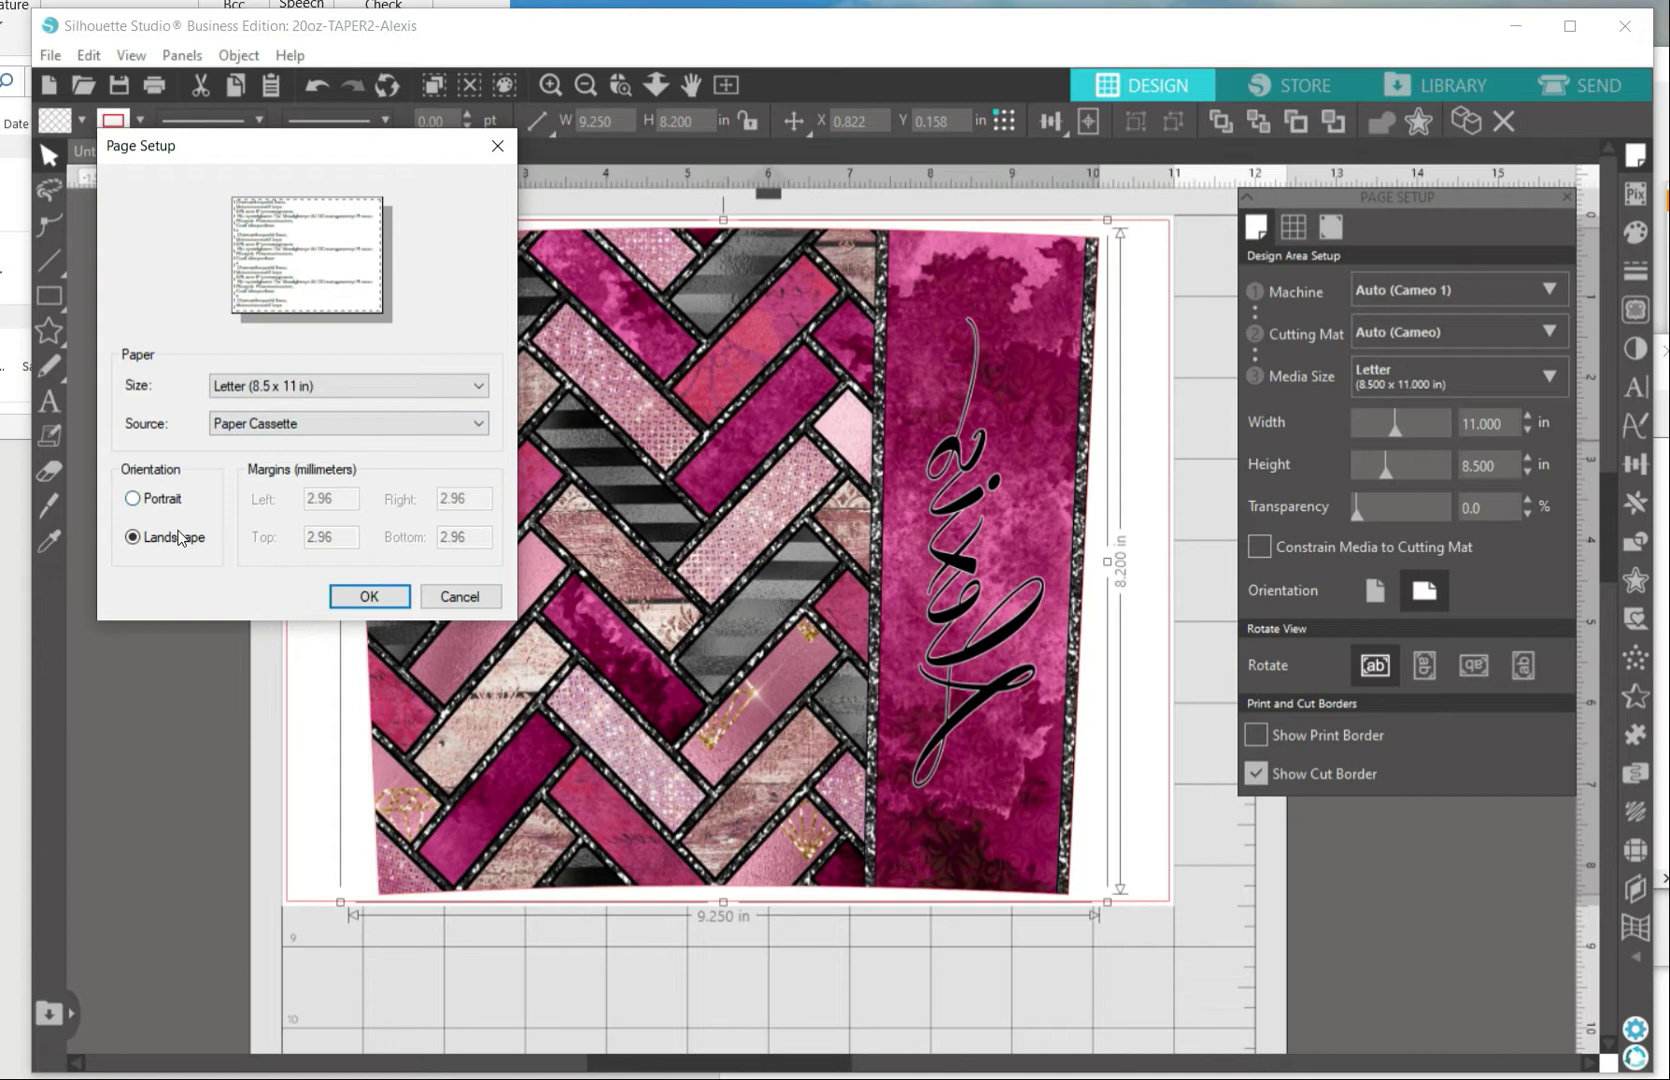
click(460, 597)
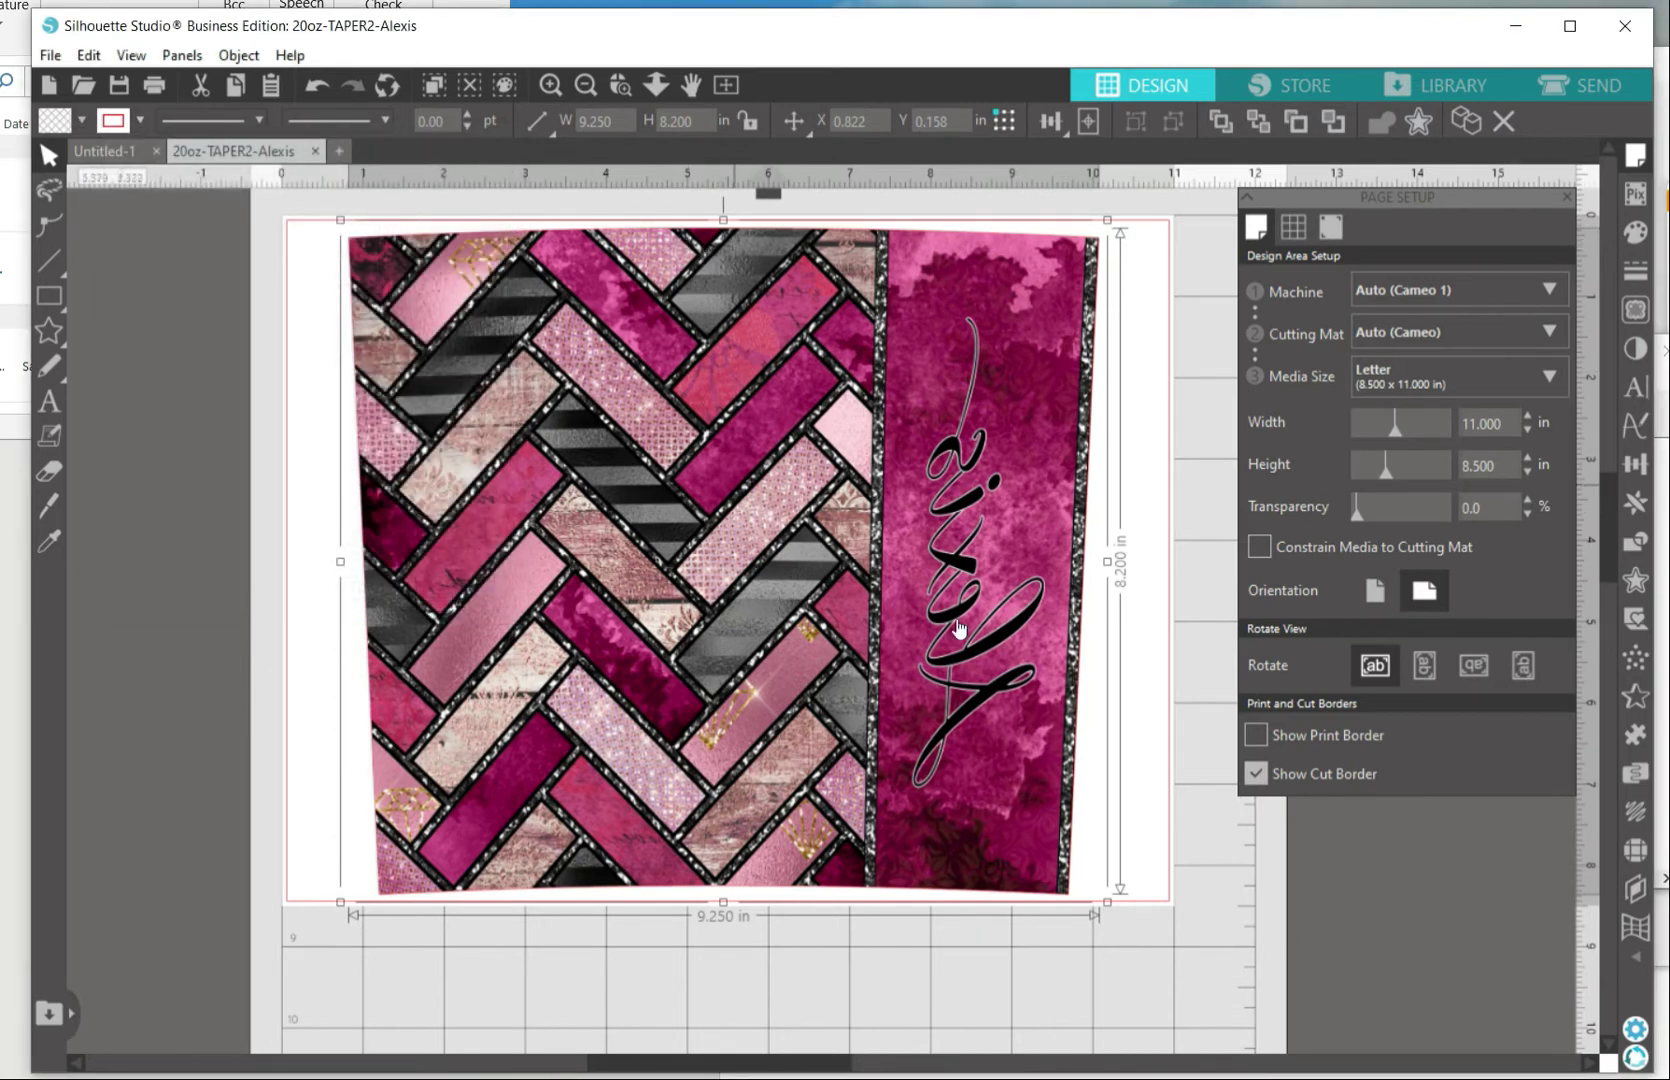
click(50, 55)
click(145, 431)
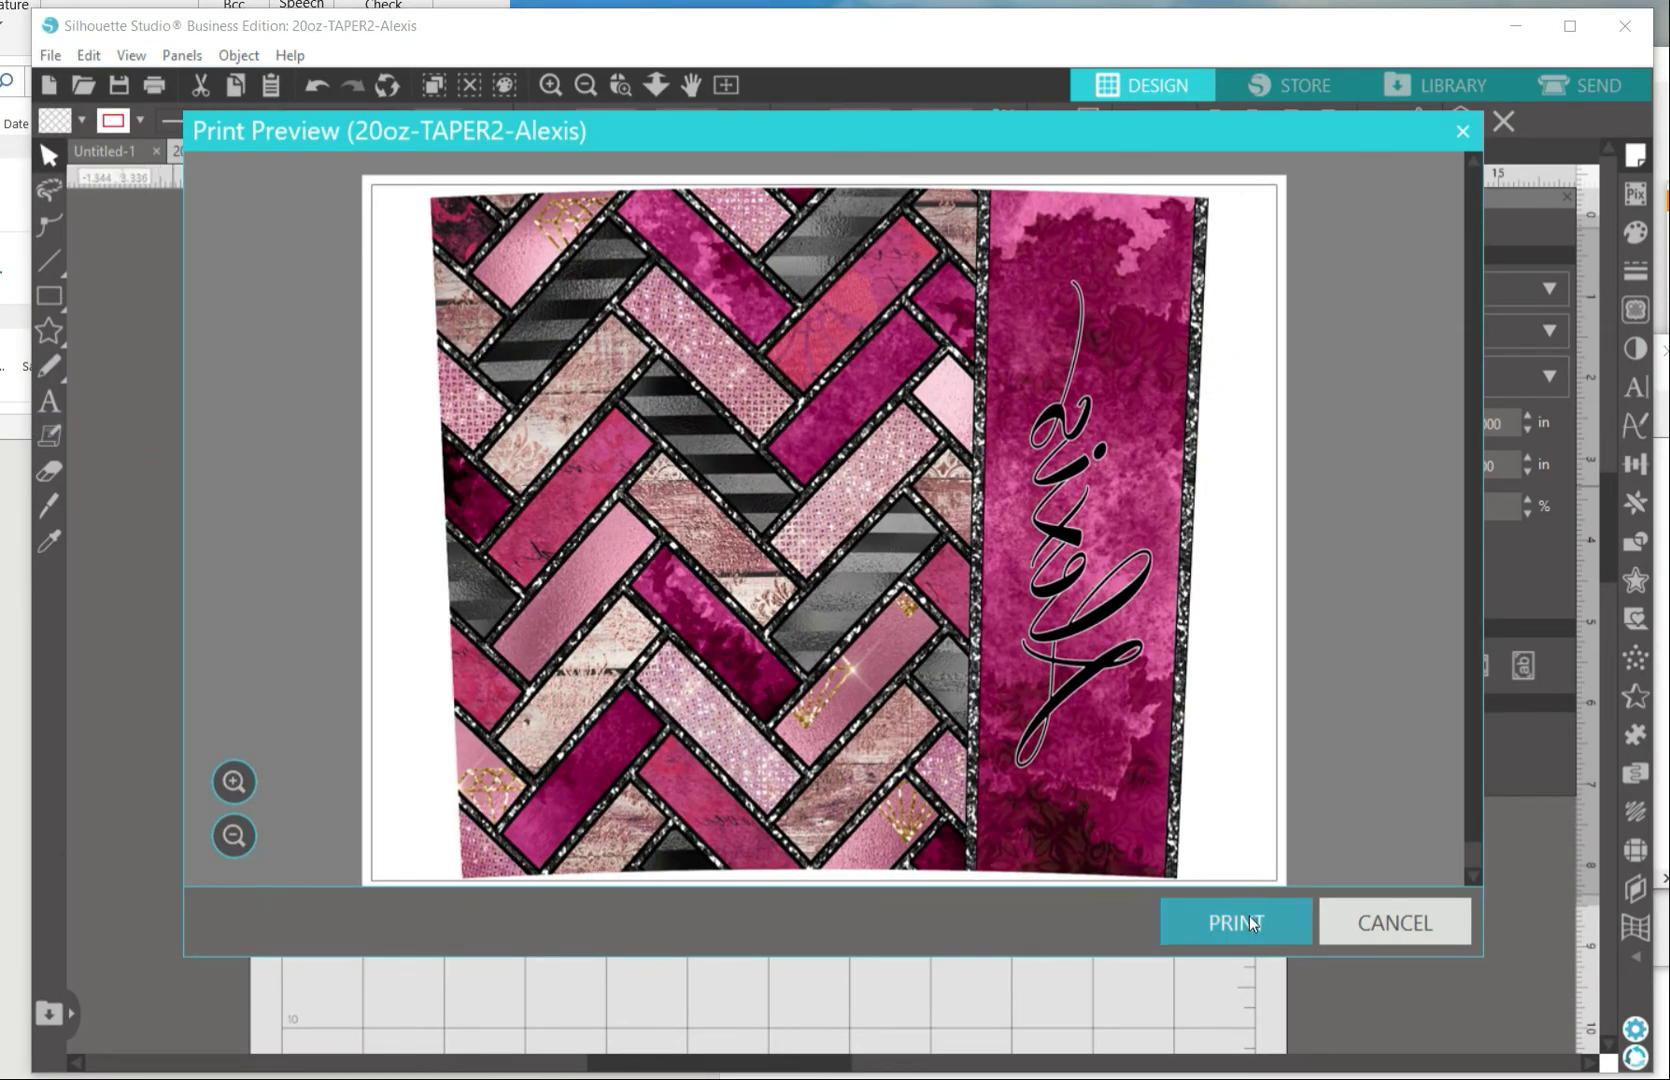
Step: Start printing and choose the EPSON WF-7710 Series printer
click(1249, 918)
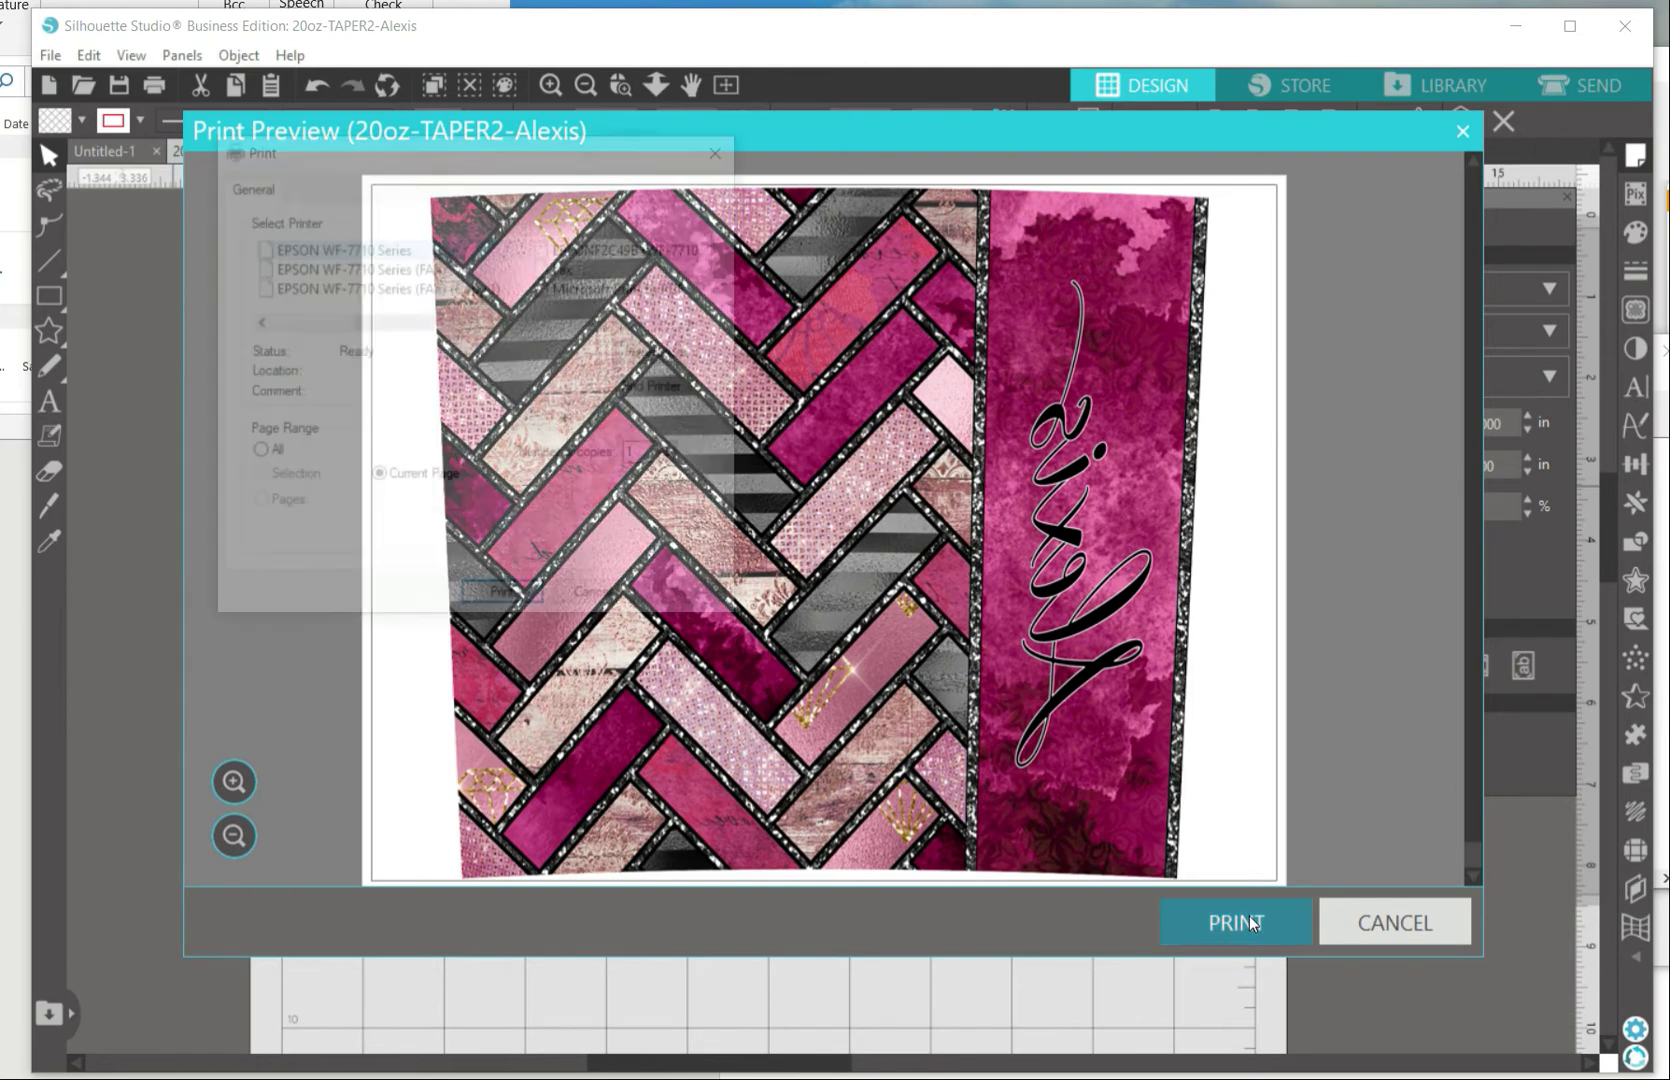
click(341, 248)
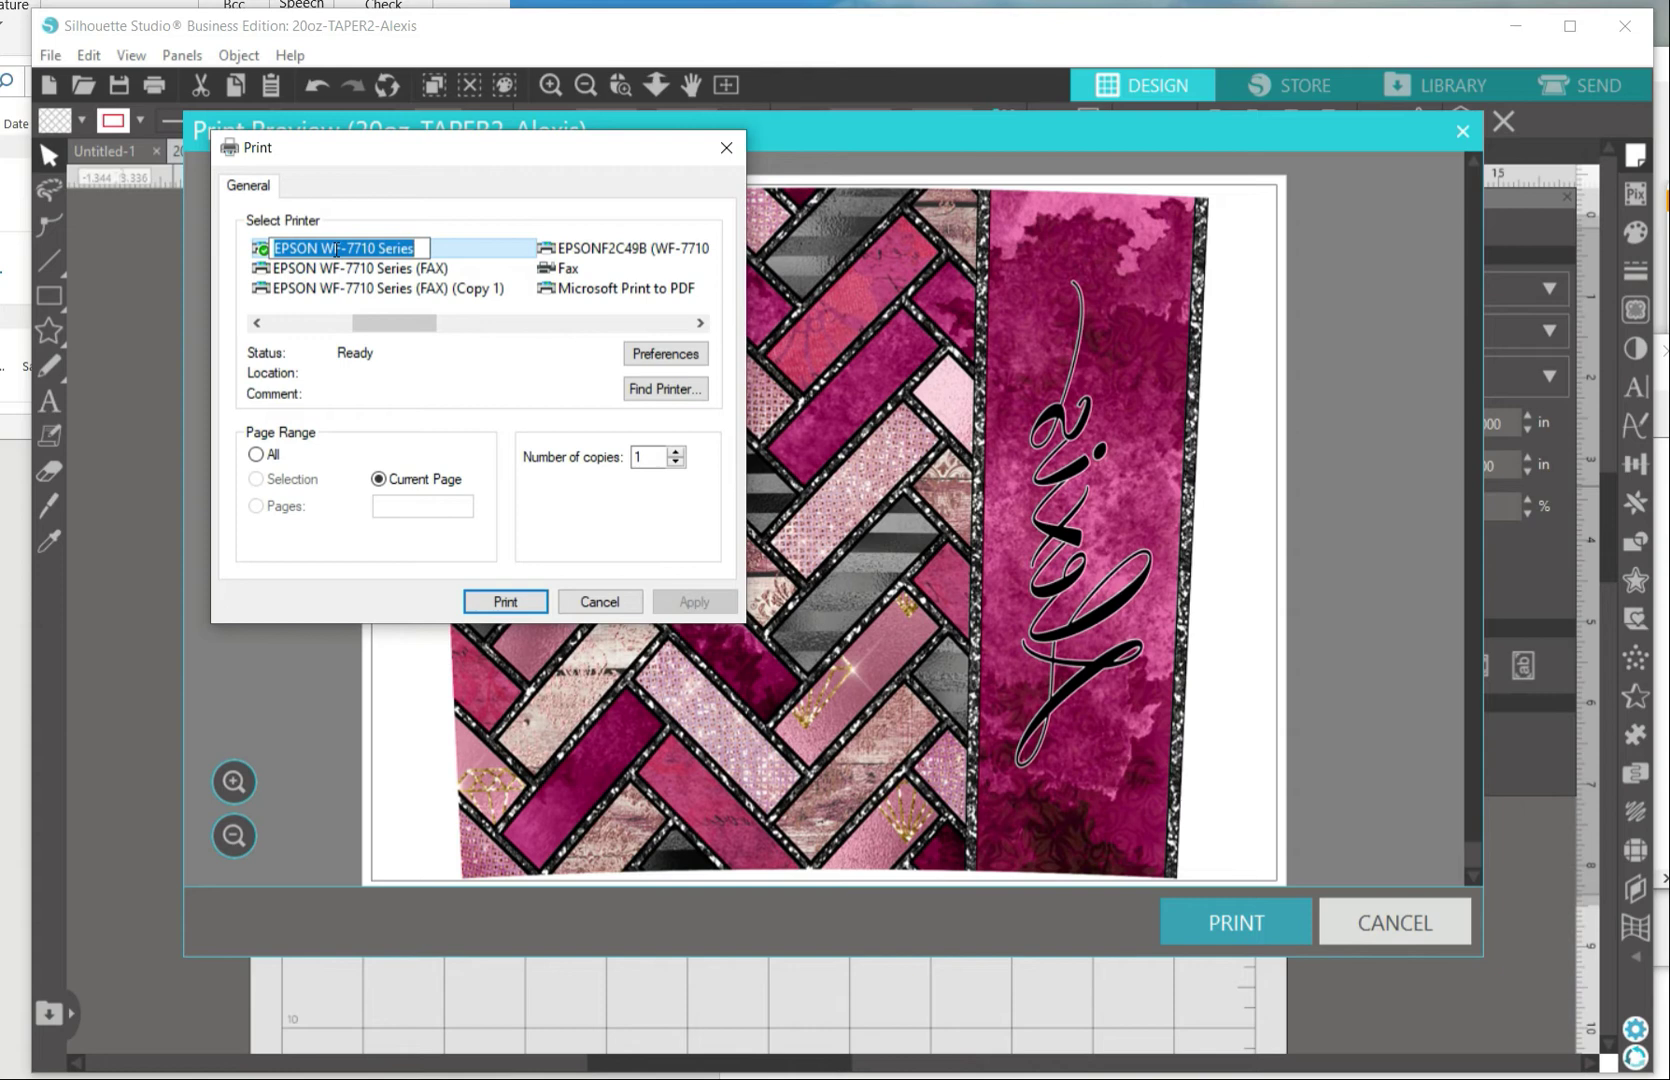
click(264, 254)
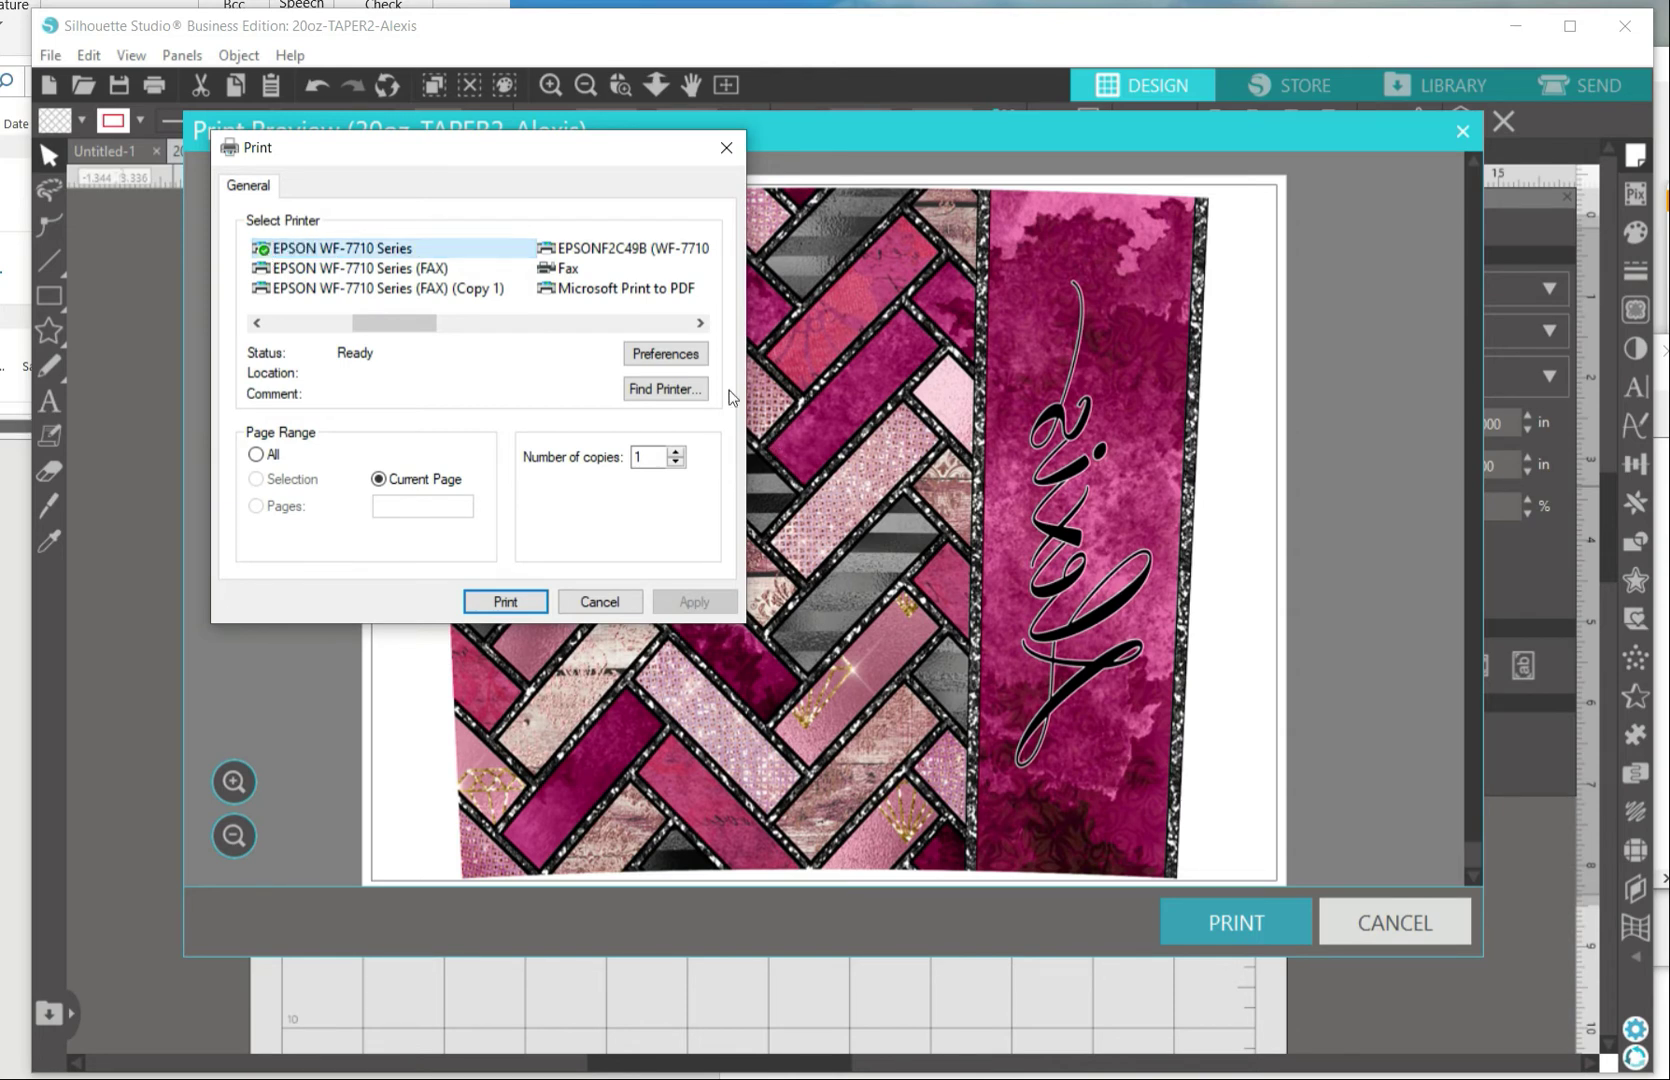
Step: Set print quality to High in the printer preferences and send the print
click(686, 362)
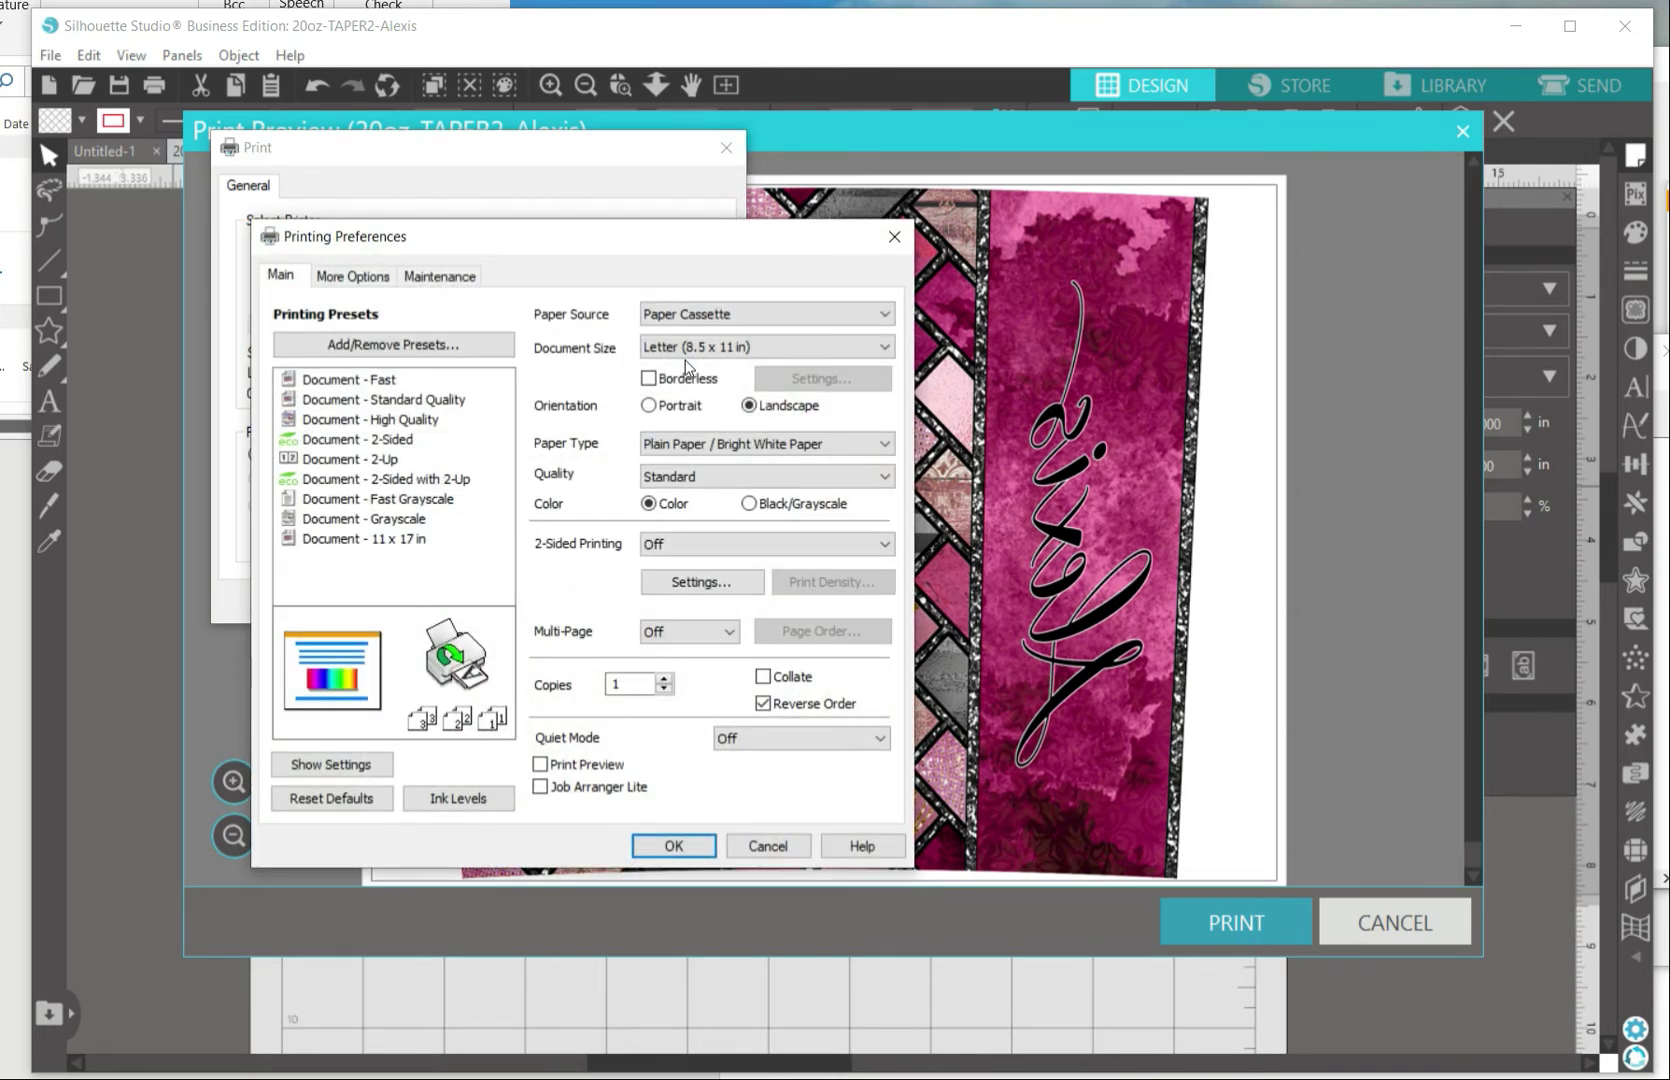
click(723, 472)
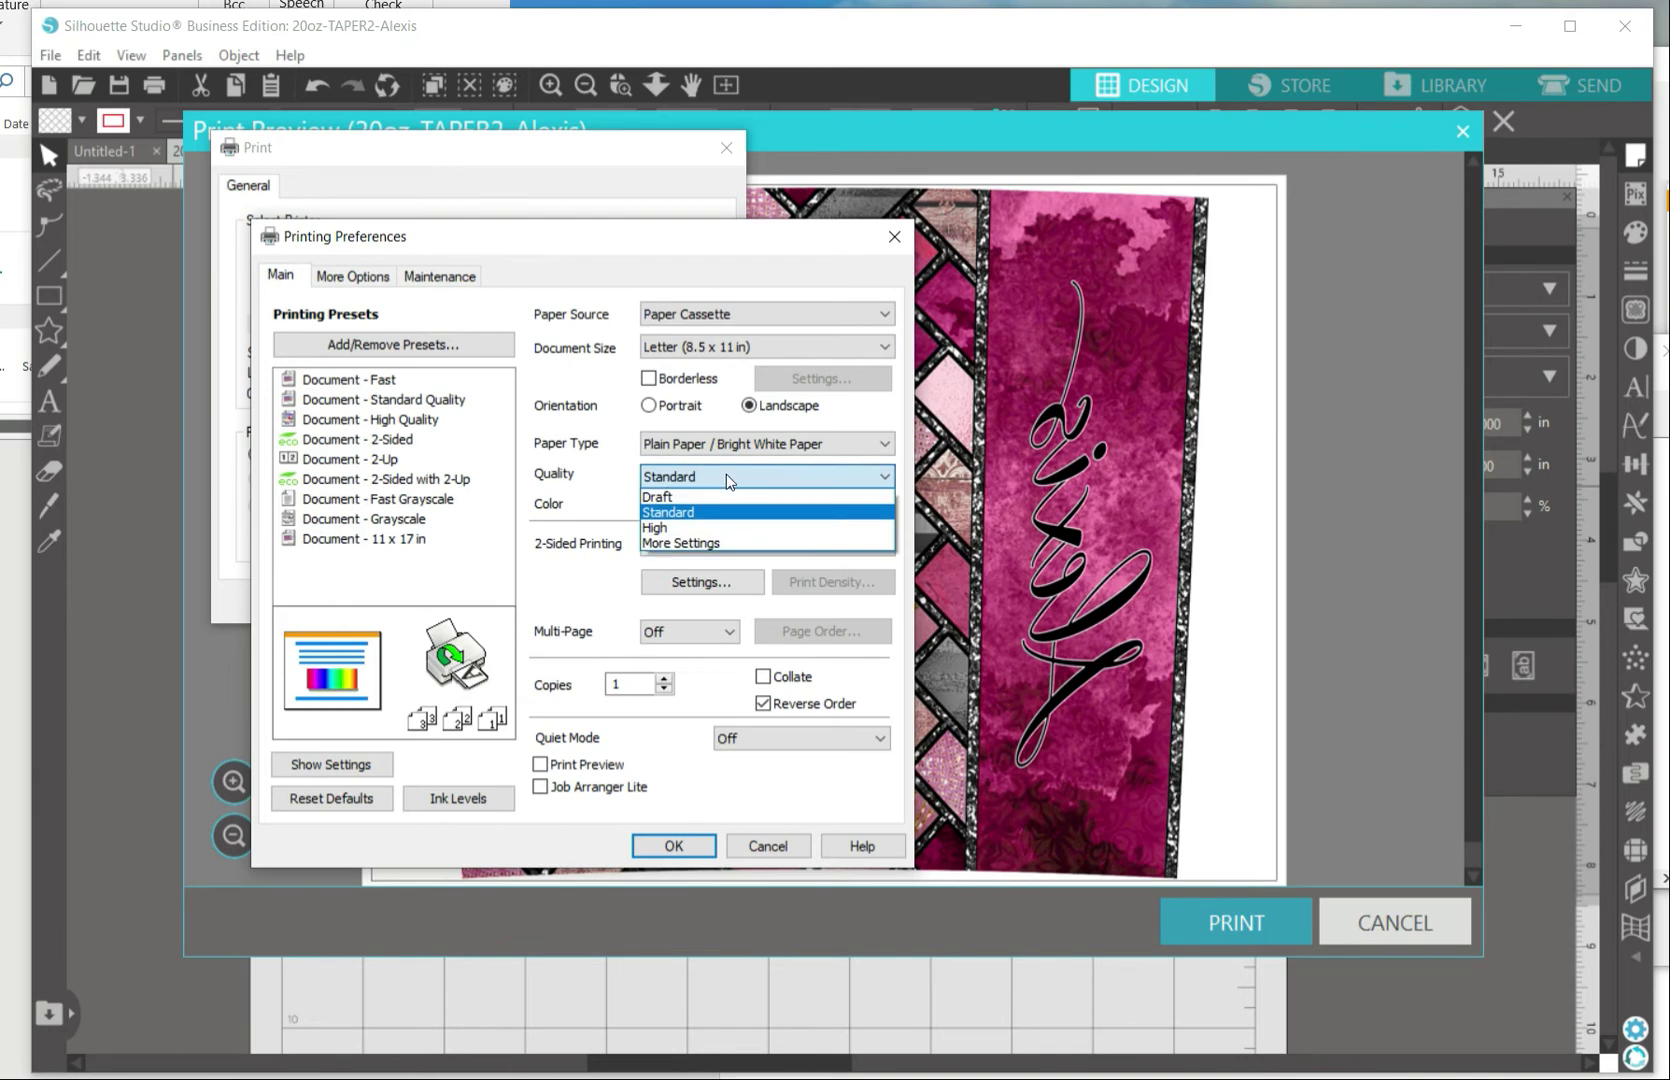
click(707, 528)
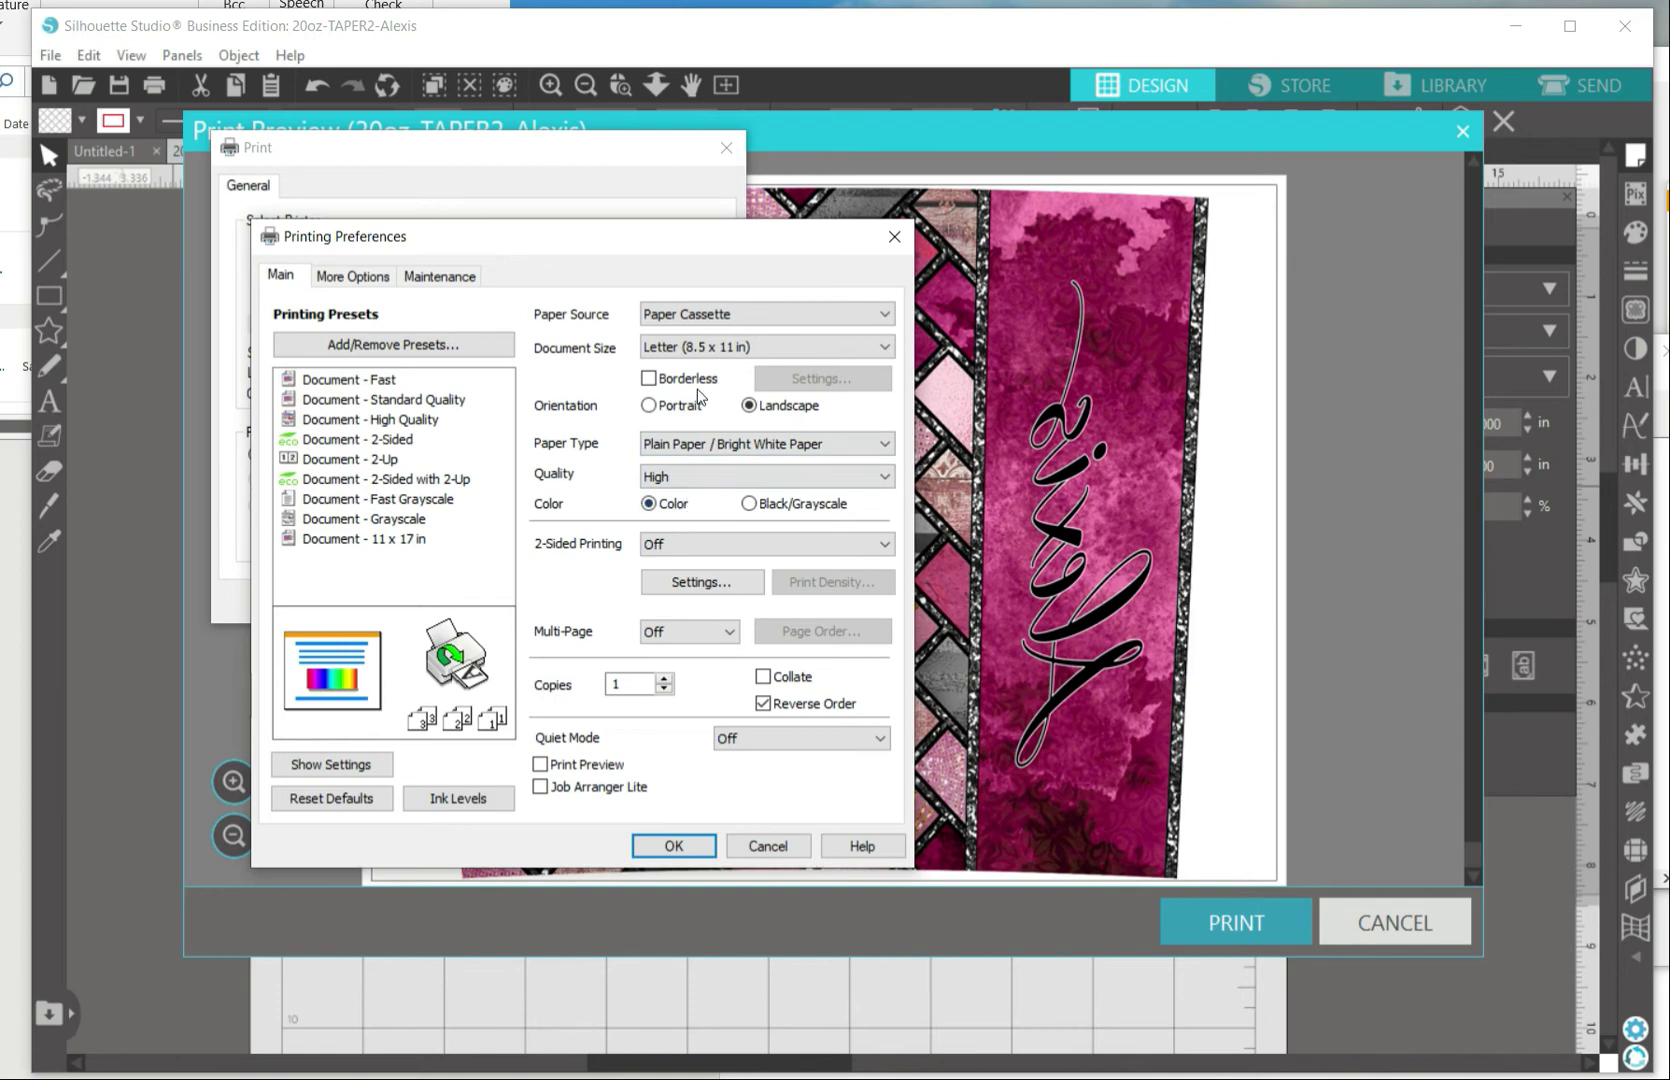
click(372, 288)
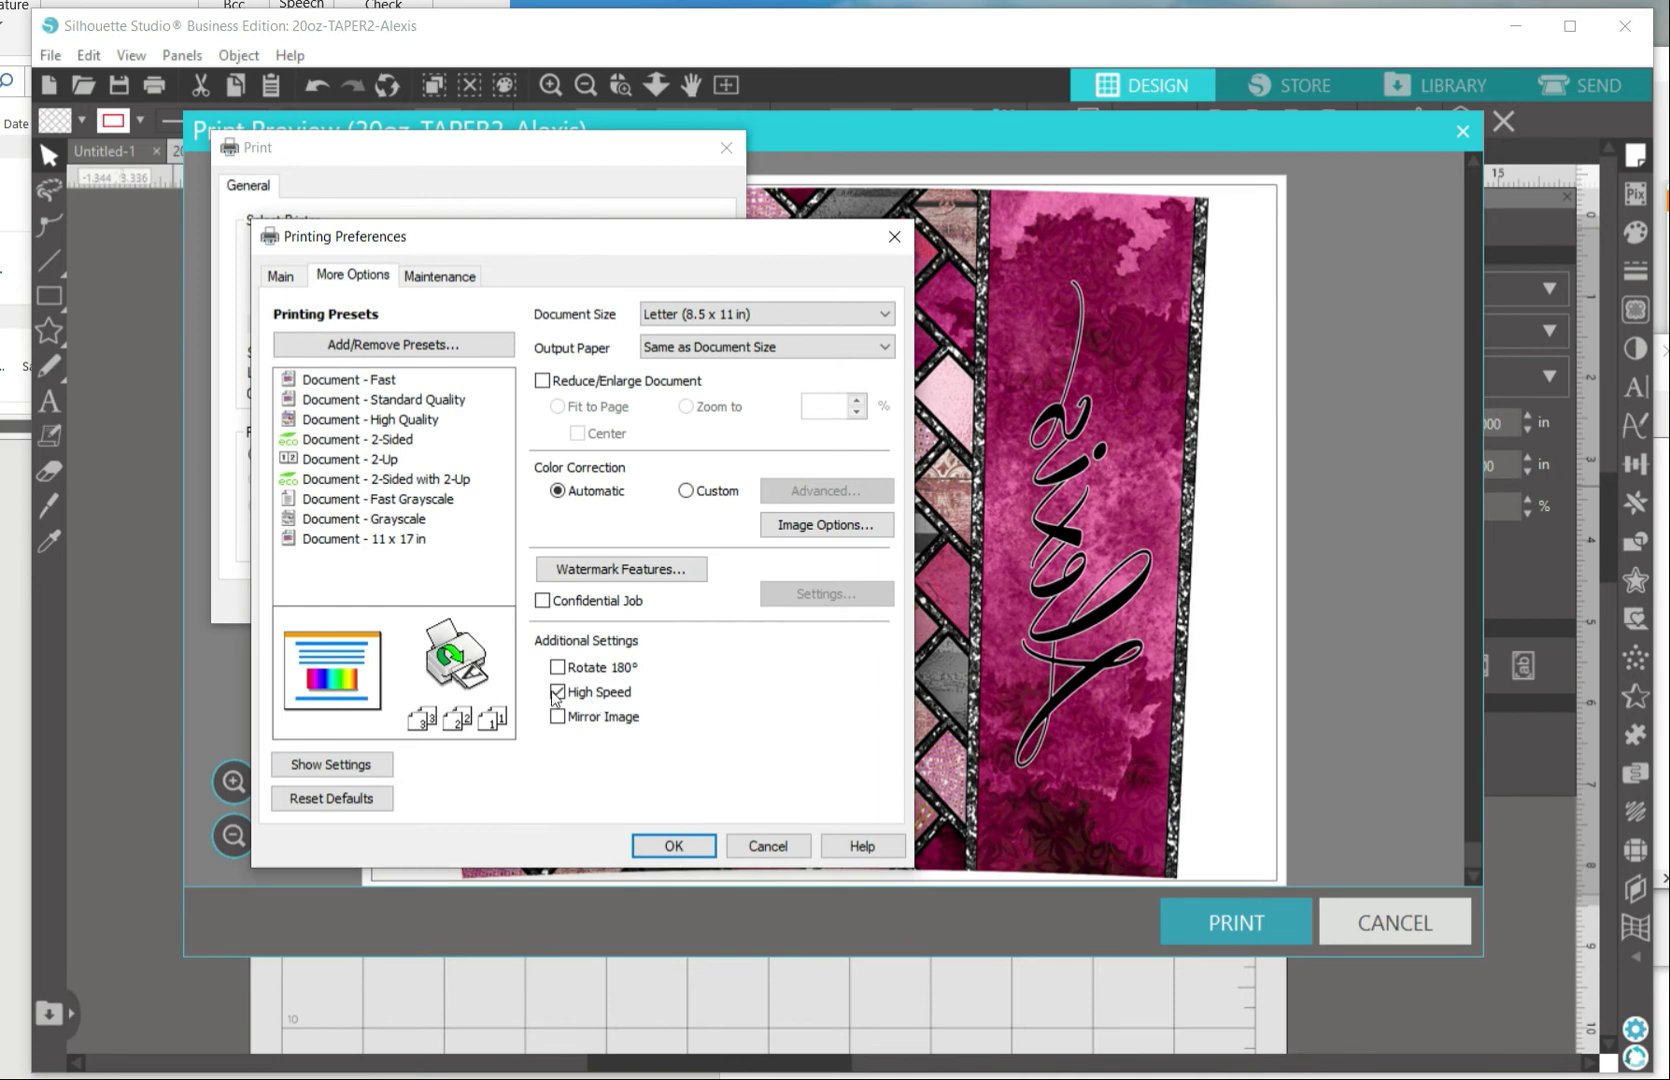
click(290, 282)
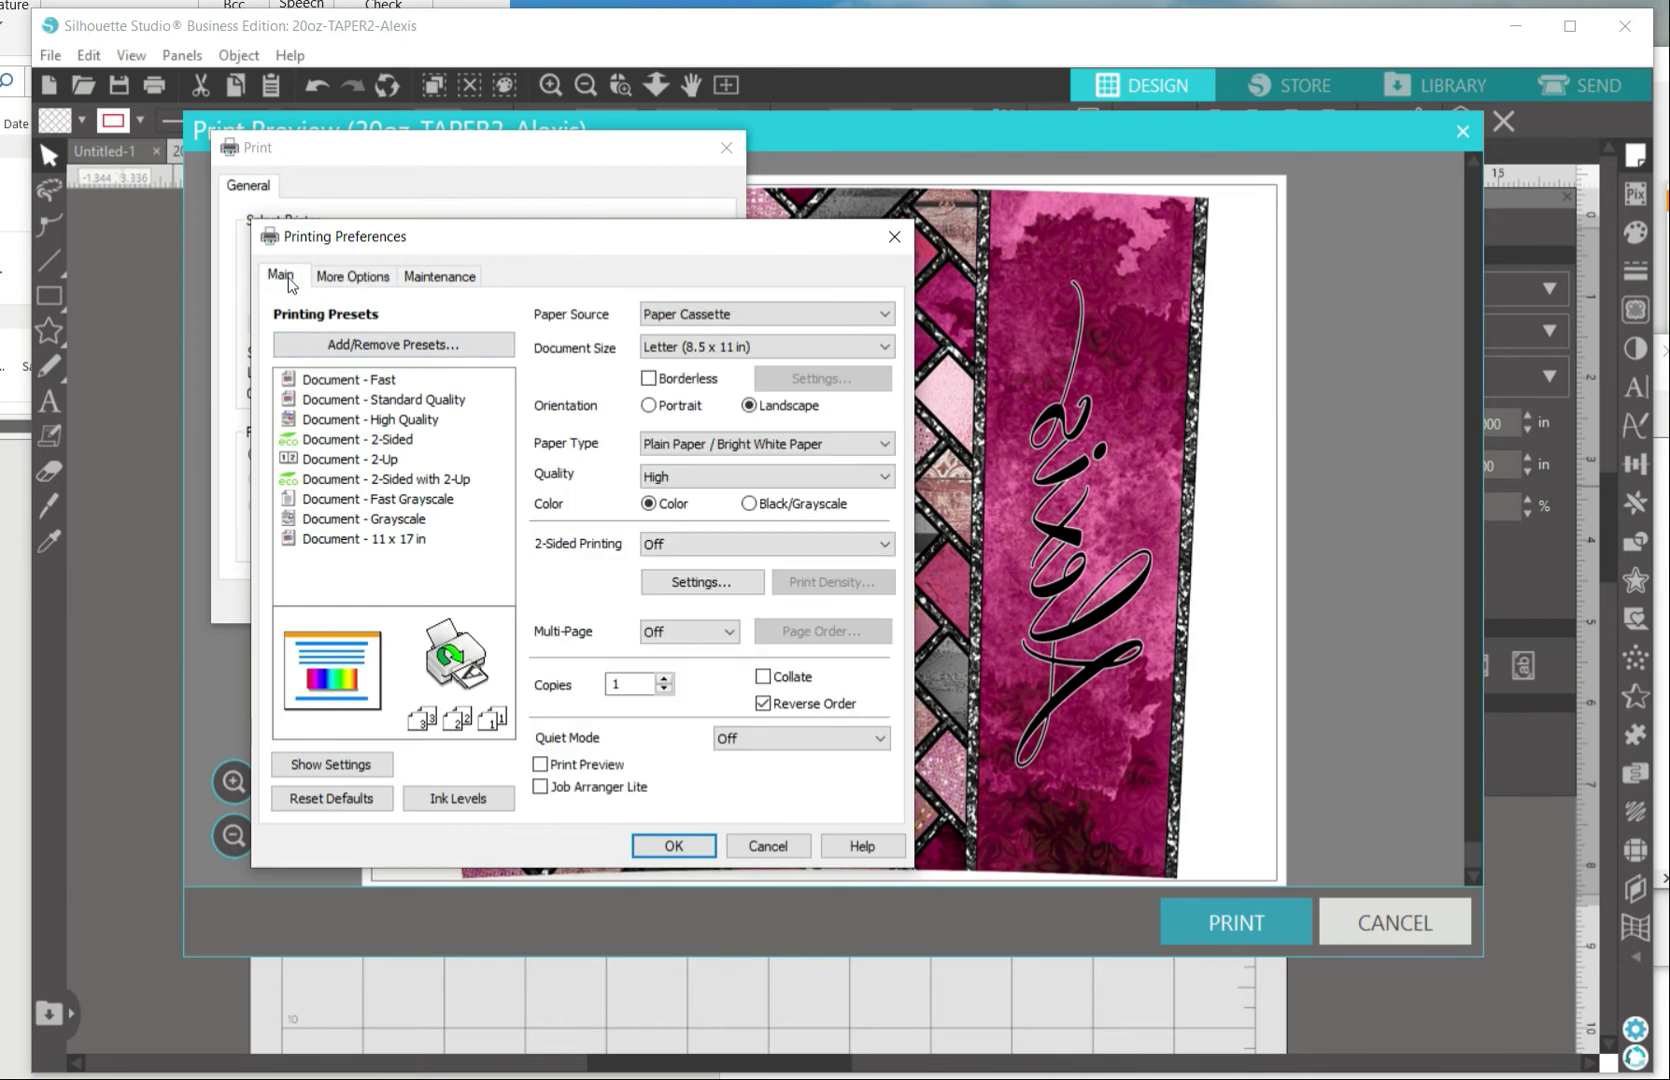
click(676, 846)
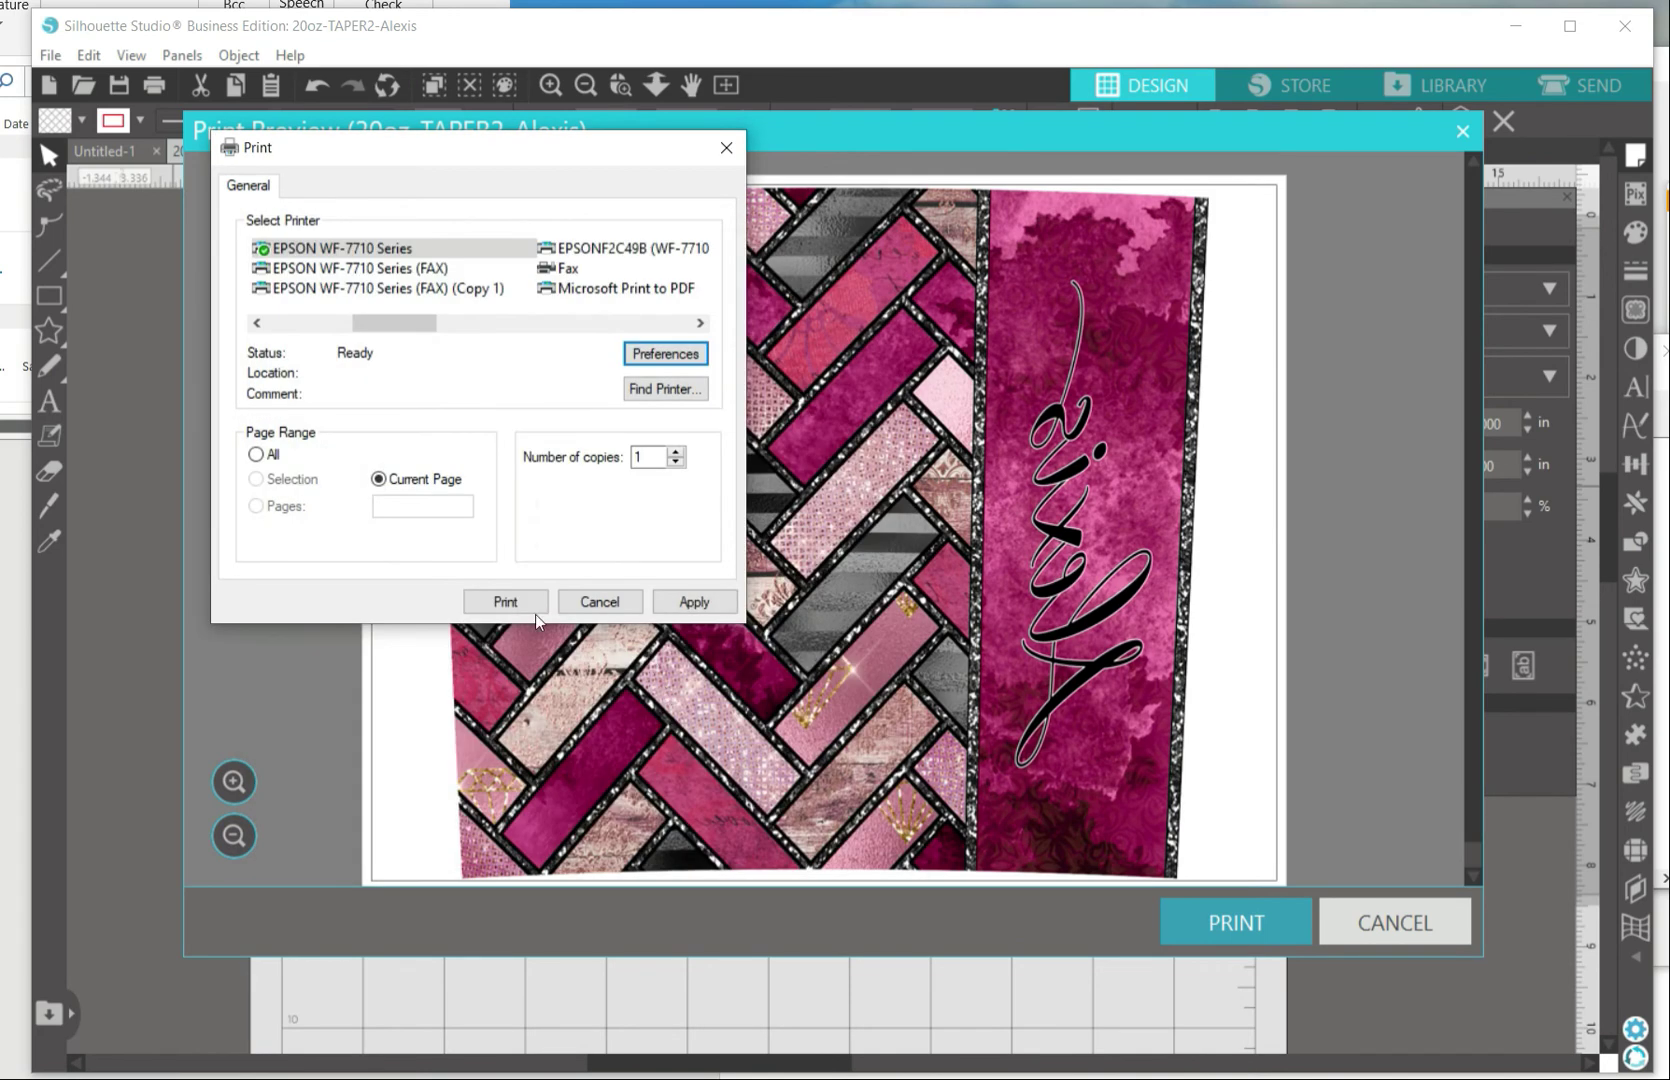
click(505, 601)
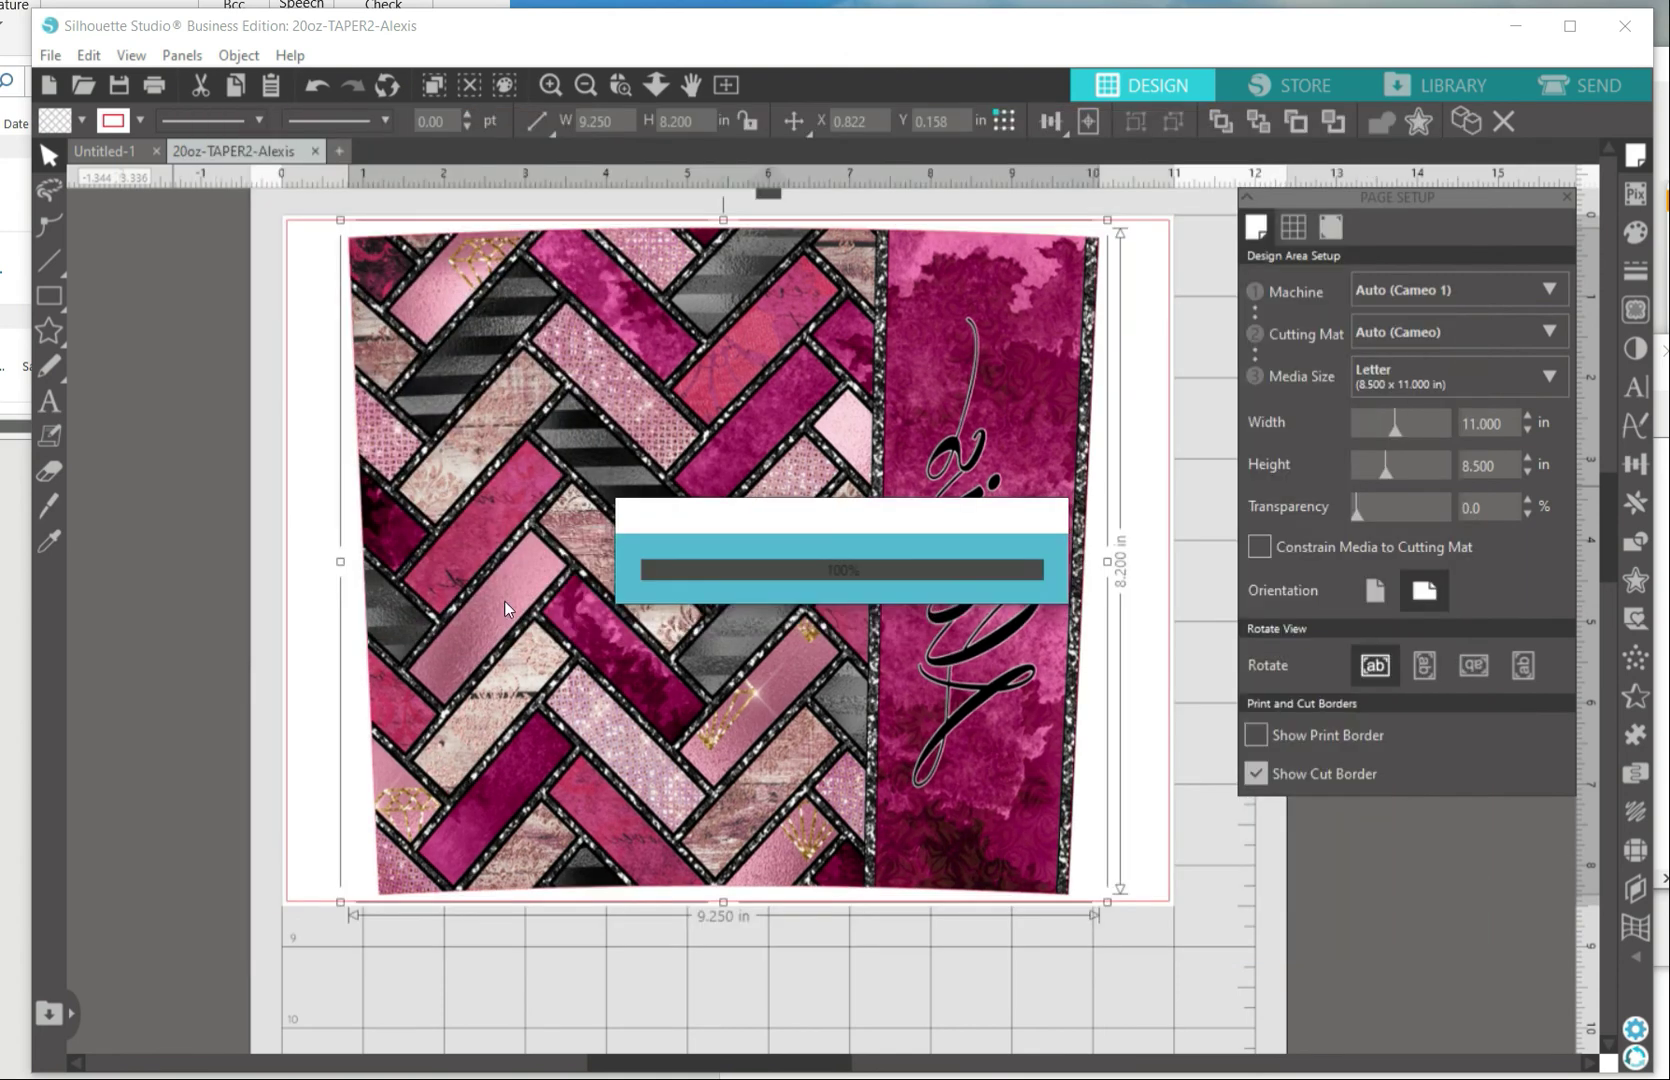